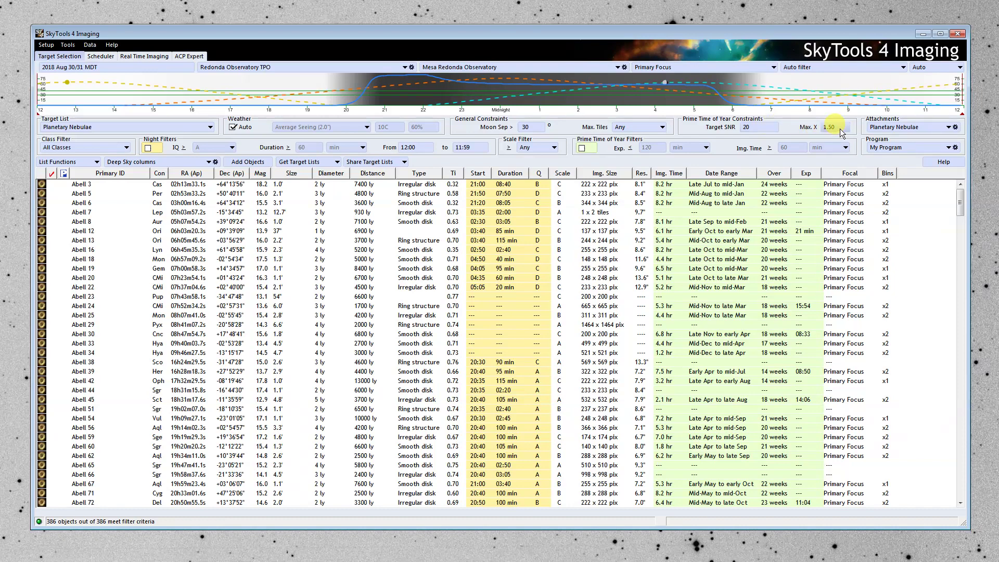
- Apply the prime-time-of-year filter, leaving 41 of 386 planetary nebulae
click(587, 149)
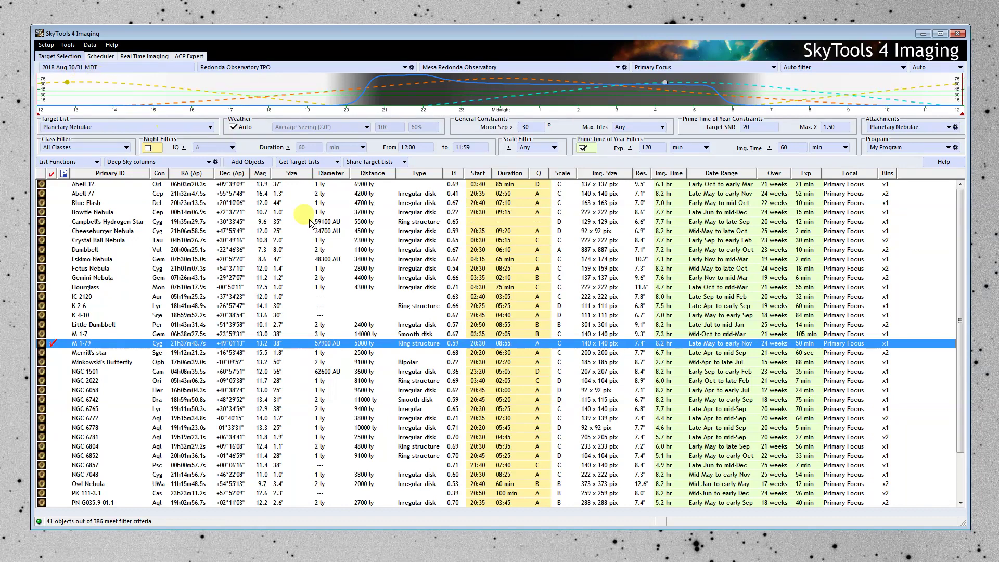
- Enable night filters with minimum image quality A, narrowing the list to 28 nebulae
click(154, 148)
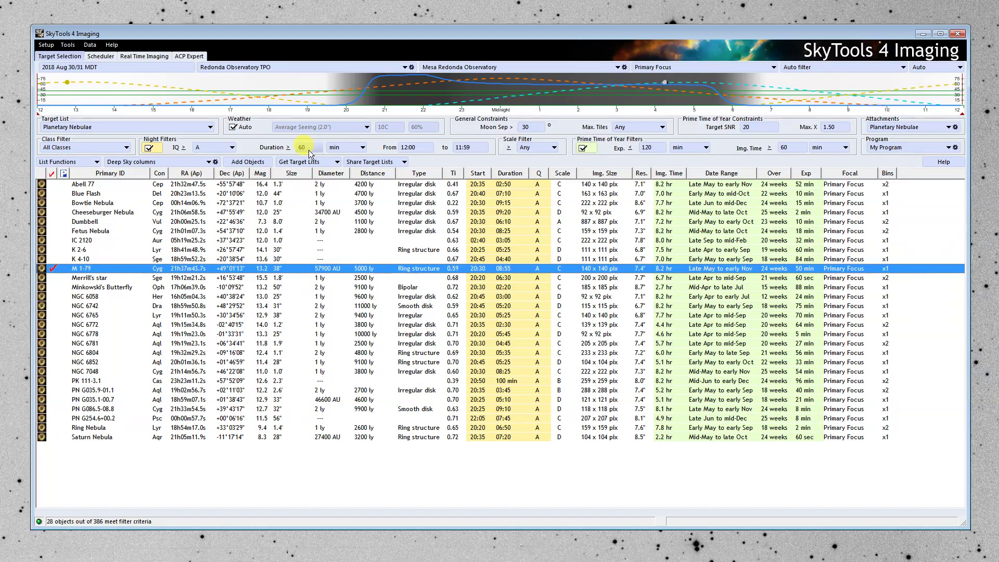
mouse_move(308, 107)
mouse_move(533, 90)
mouse_move(420, 79)
click(232, 149)
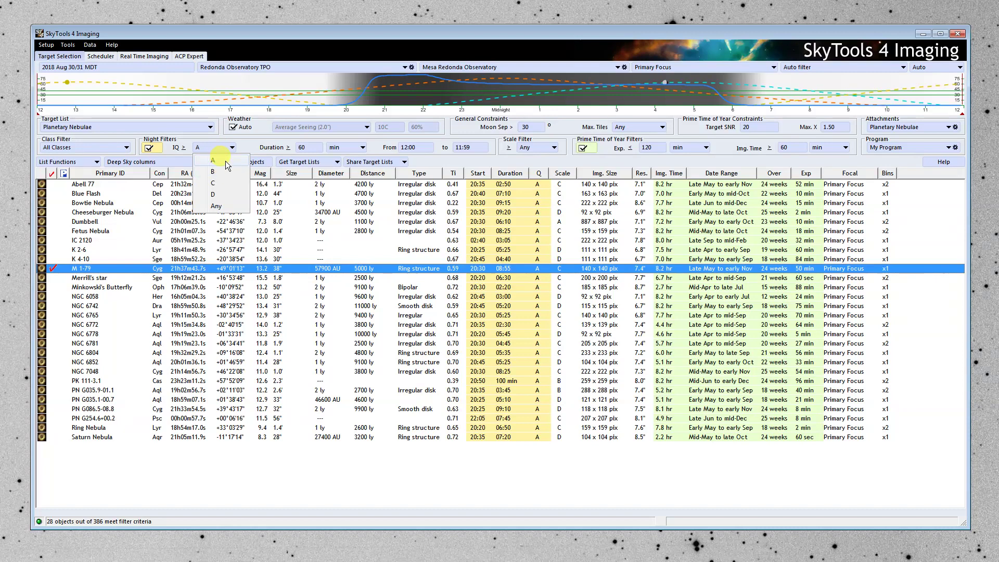
click(226, 161)
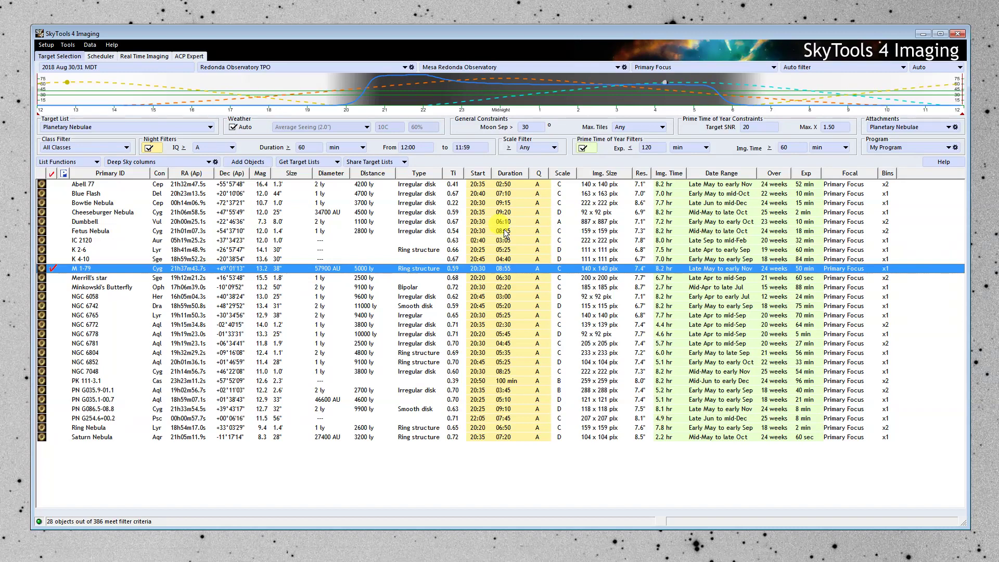
- Require an image scale of at least C, cutting the list to 18 nebulae
click(553, 148)
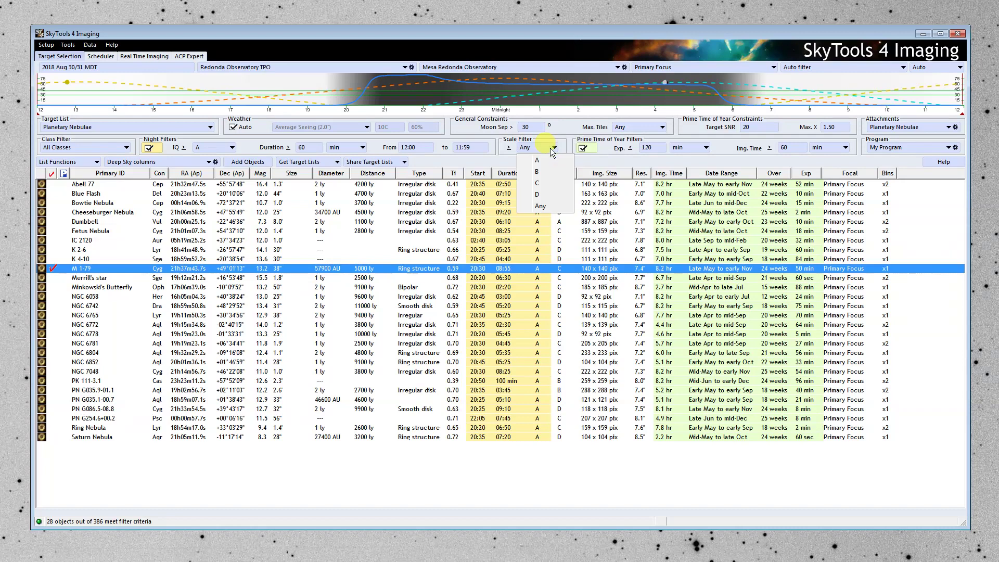
click(547, 183)
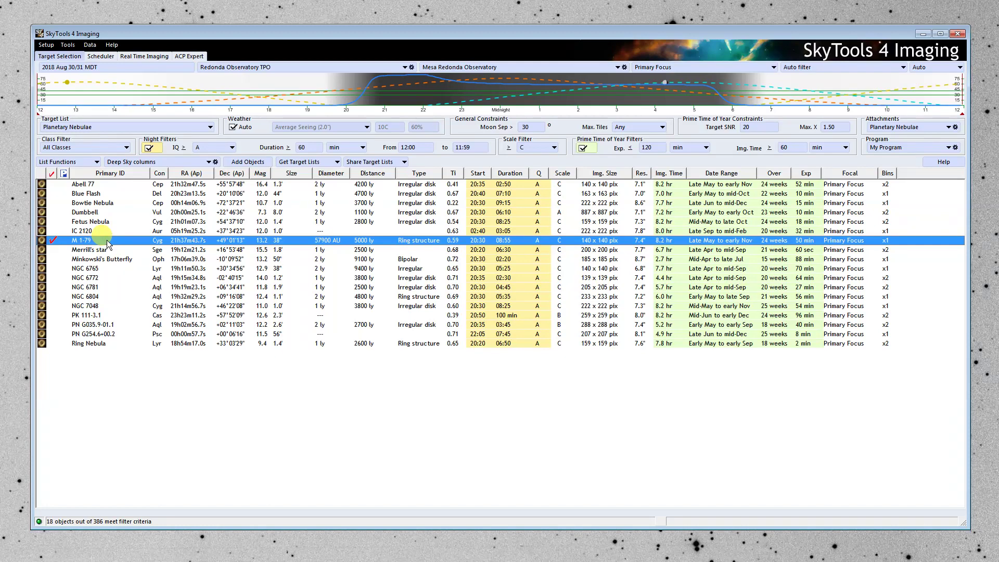
right_click(125, 241)
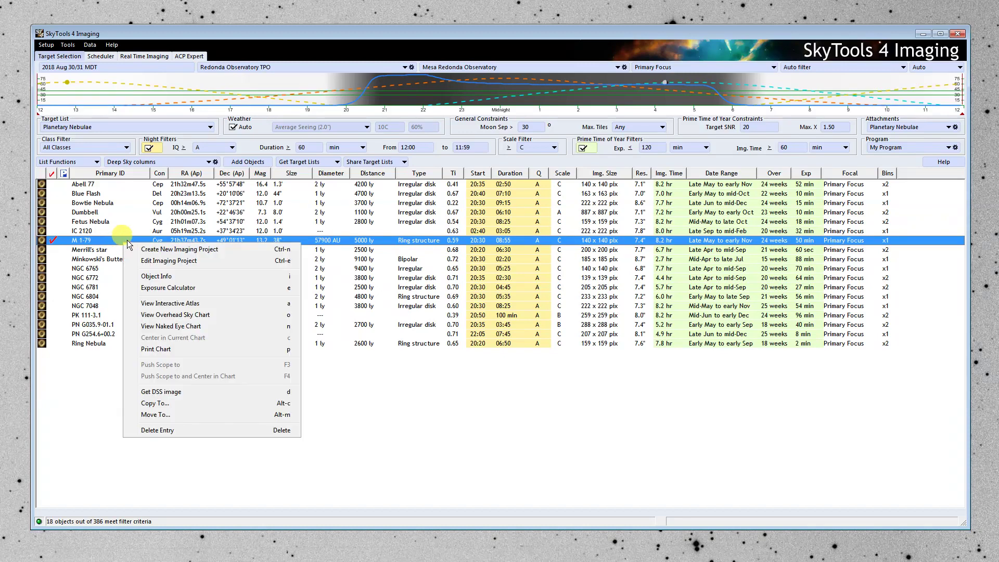
click(198, 315)
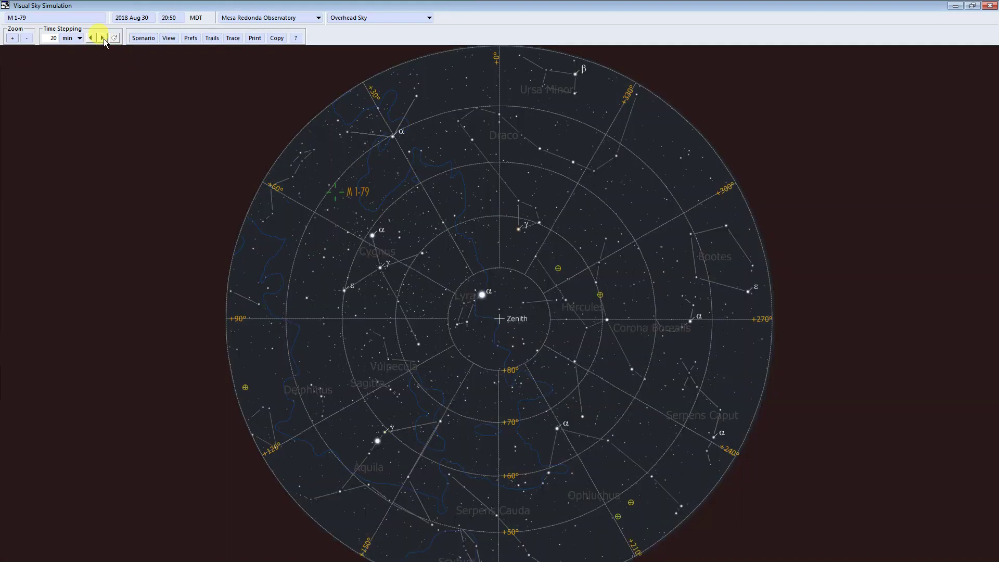
double_click(103, 38)
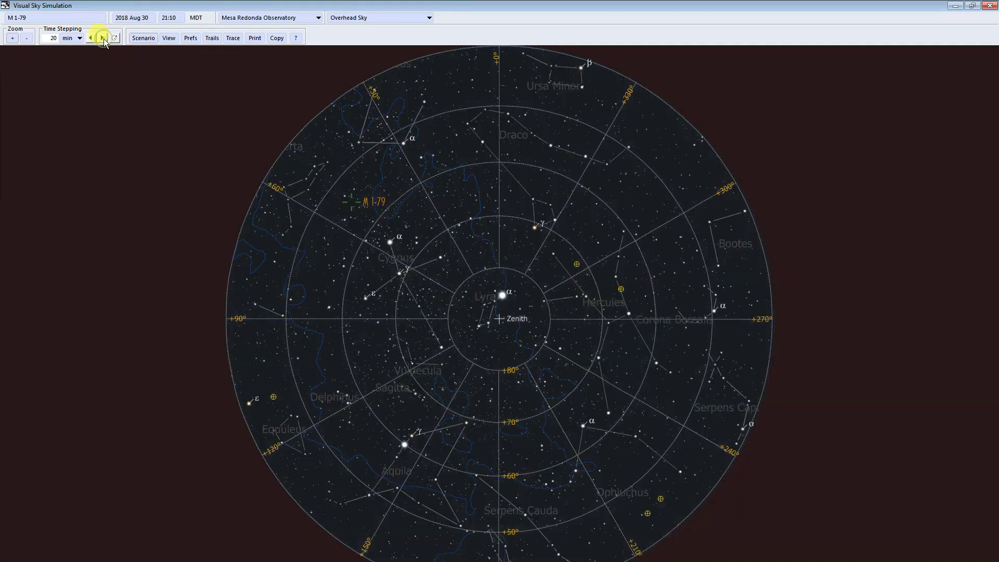
click(104, 38)
click(105, 38)
click(104, 39)
click(104, 38)
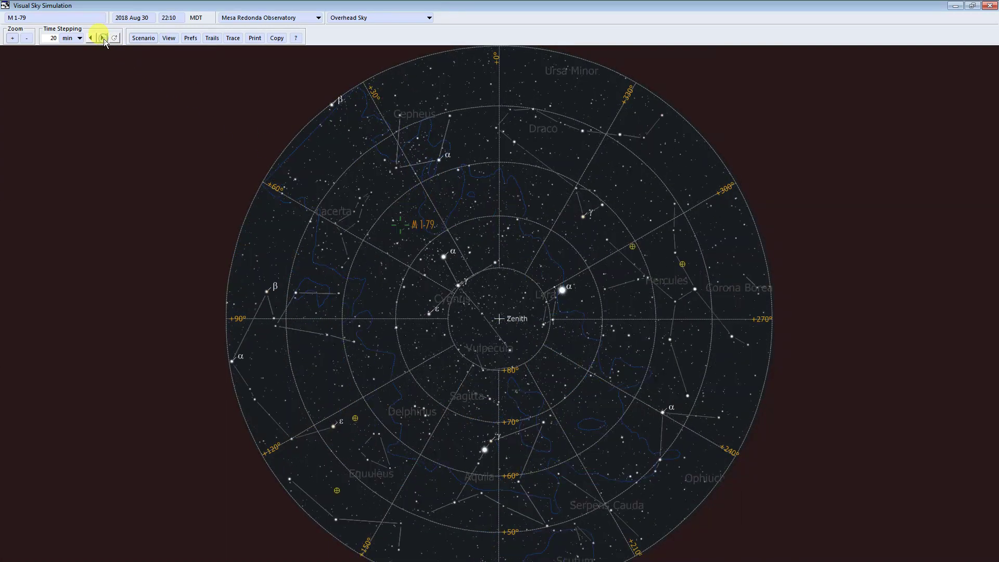
click(104, 39)
click(104, 38)
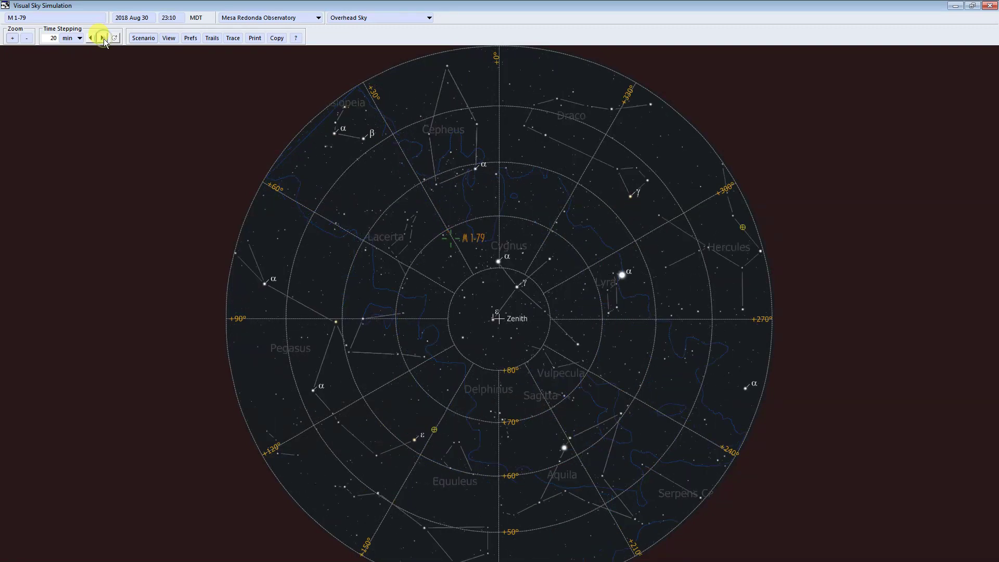
click(104, 39)
click(104, 39)
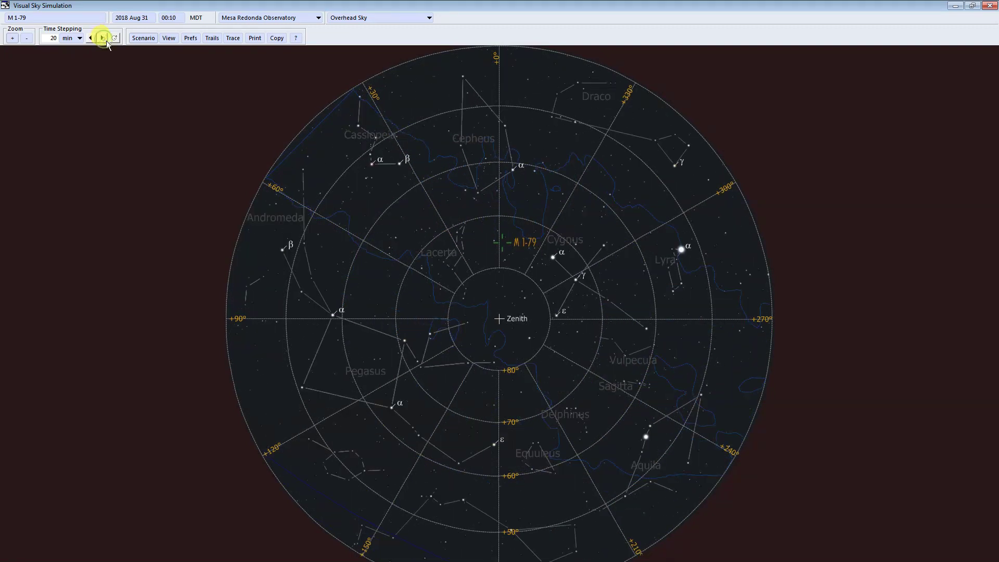
click(989, 5)
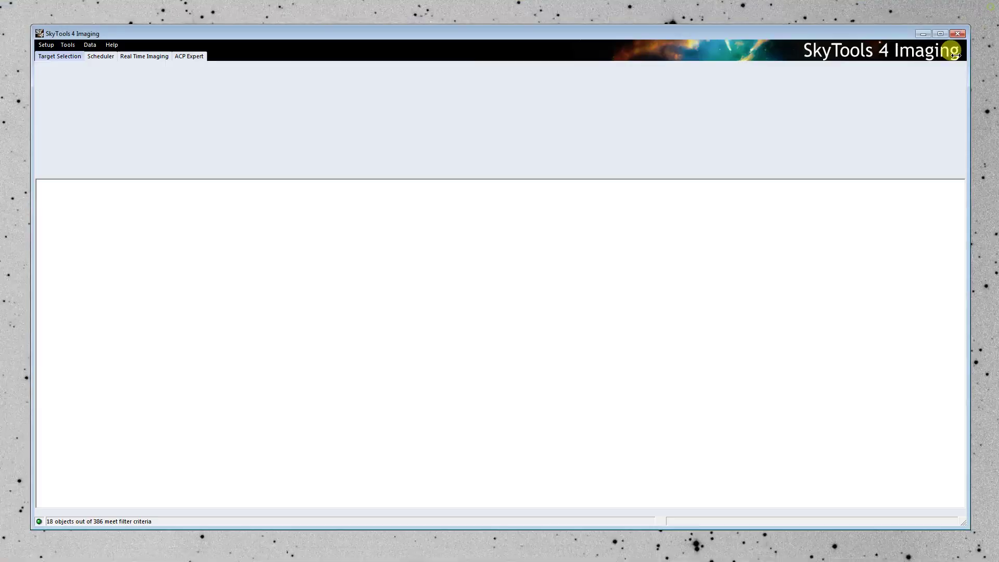
right_click(129, 241)
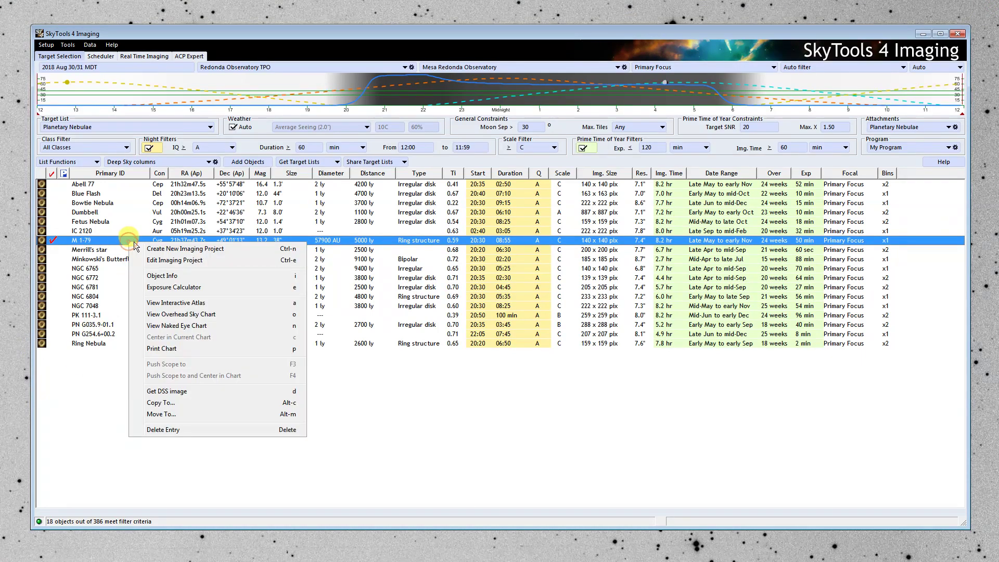
click(209, 303)
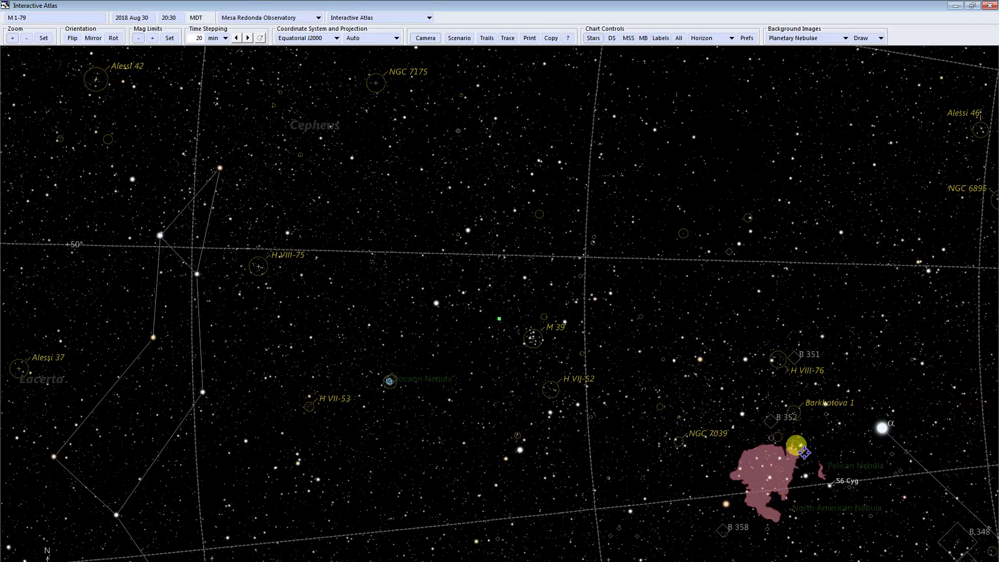
click(12, 38)
click(13, 38)
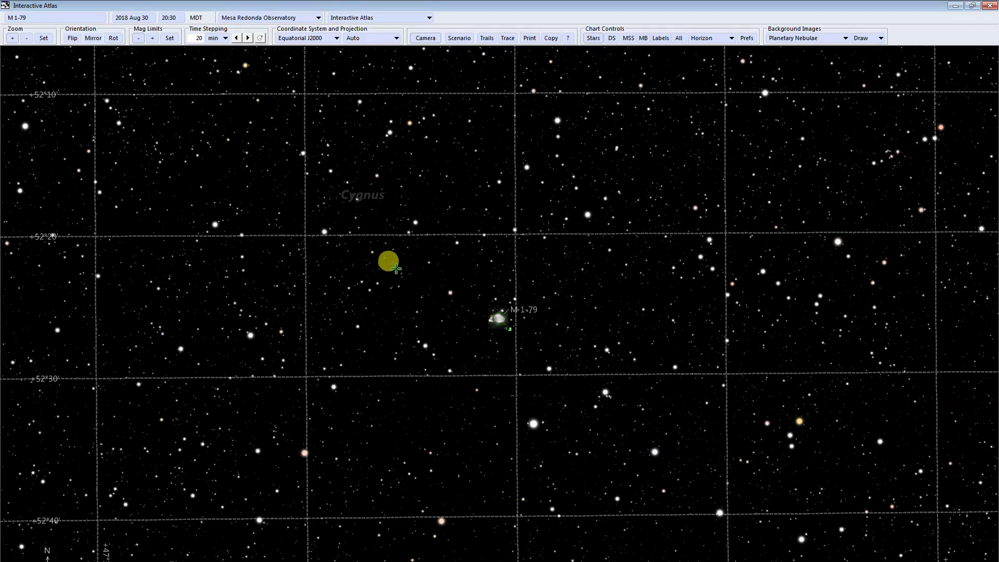
click(27, 38)
click(424, 38)
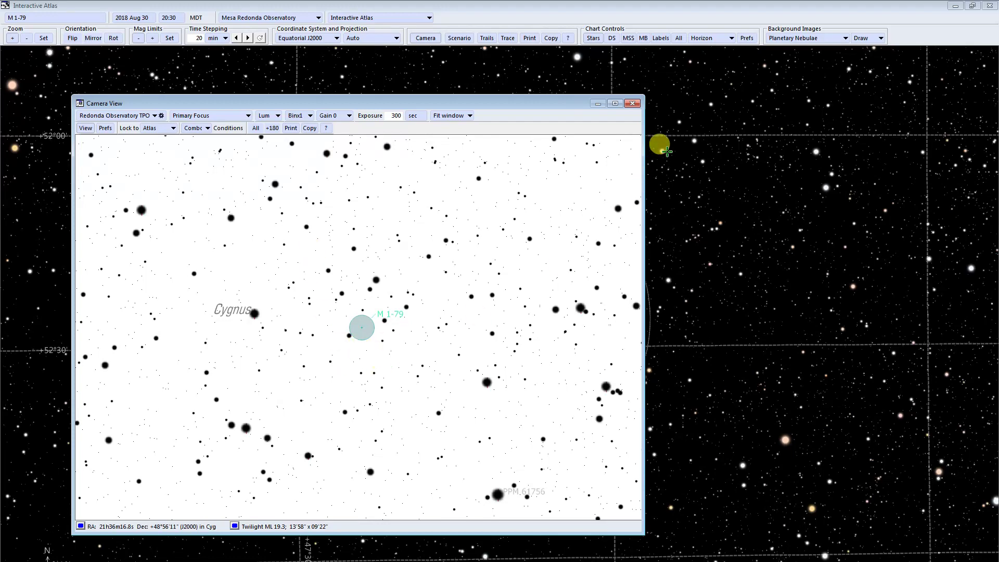
click(633, 103)
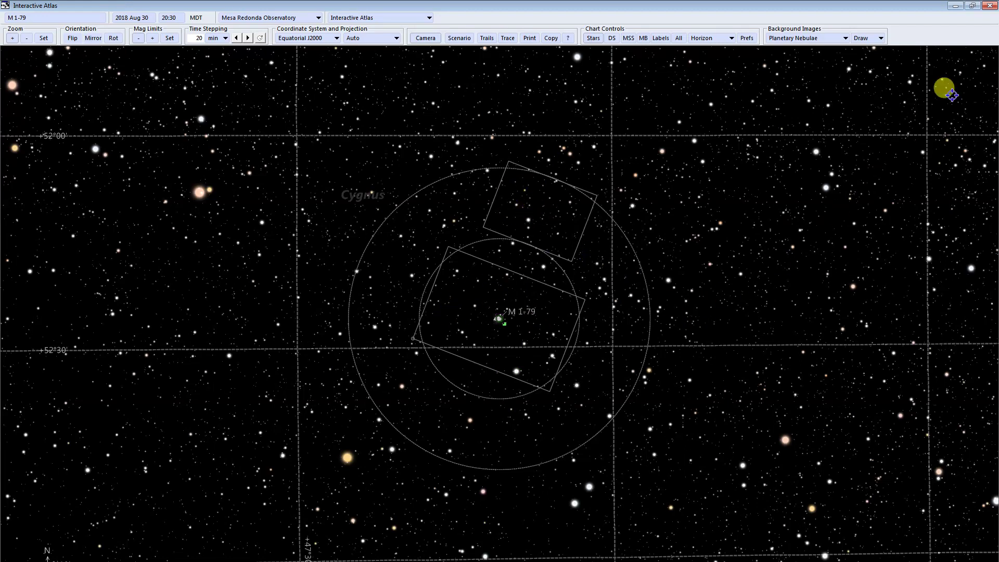
click(990, 5)
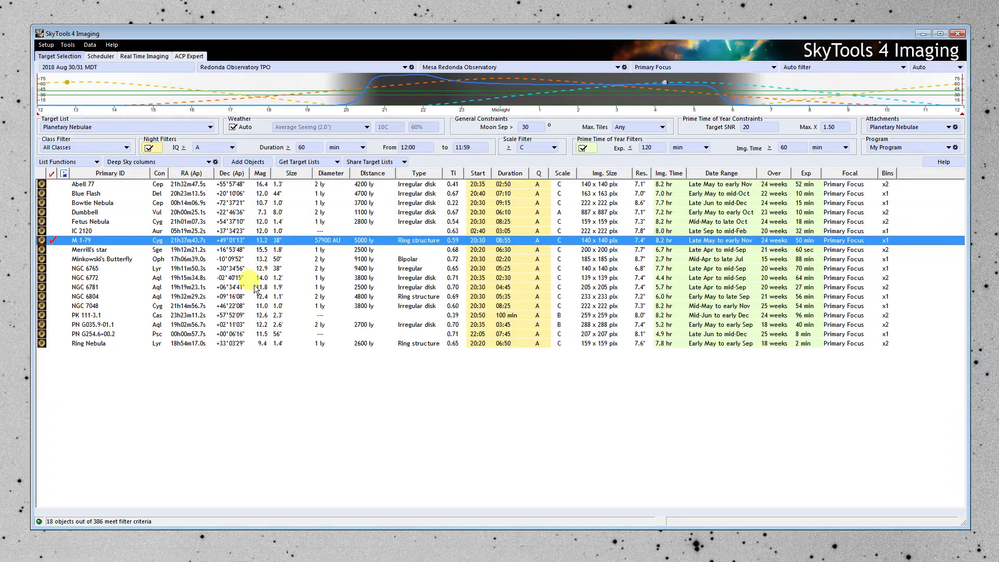
right_click(135, 239)
- Open the Exposure Calculator for M 1-79 and select the quality A imaging opportunity
click(226, 285)
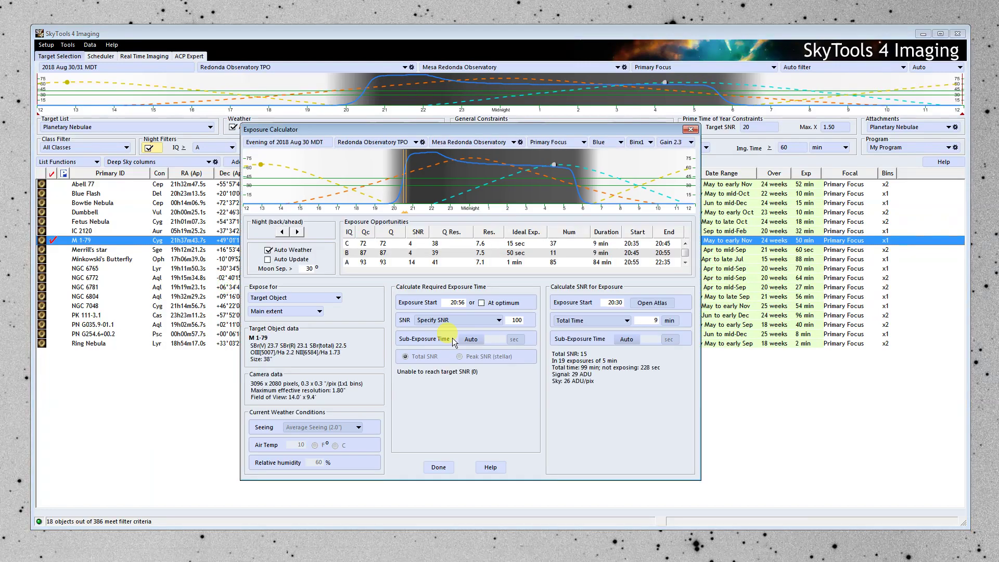
drag(465, 128, 479, 127)
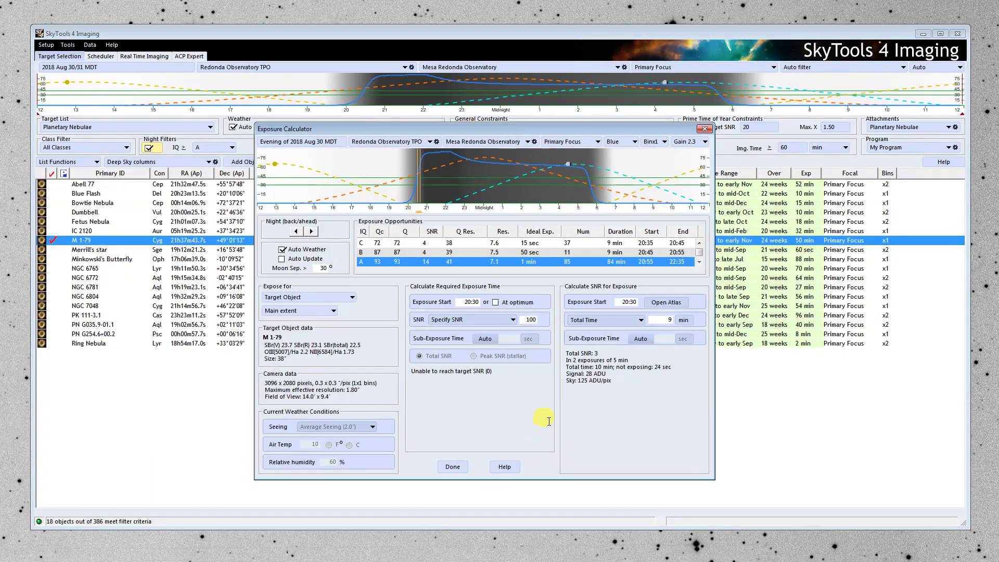
click(426, 261)
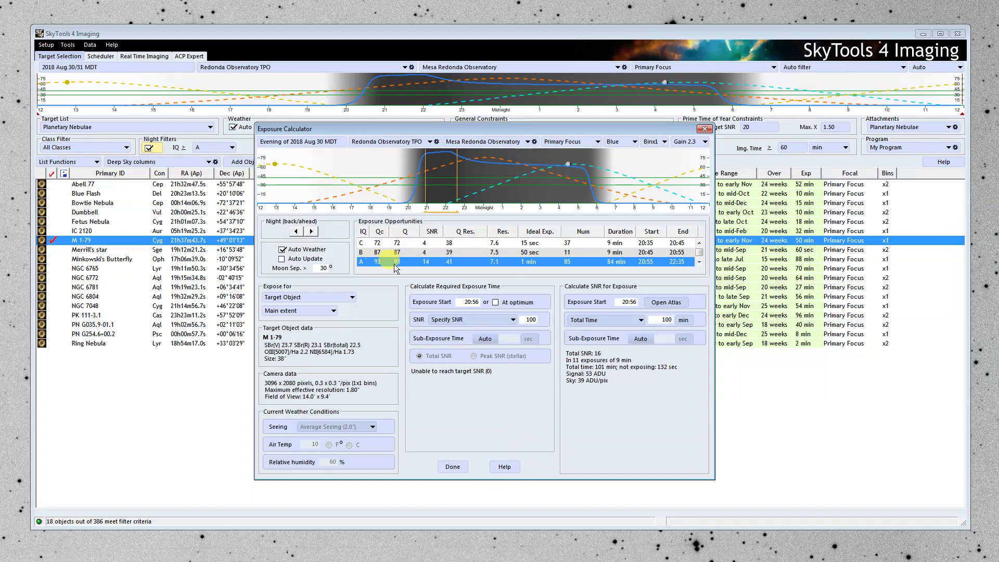
- Try the Lum and Ha filters, then settle on the OIII exposure estimate
mouse_move(429, 162)
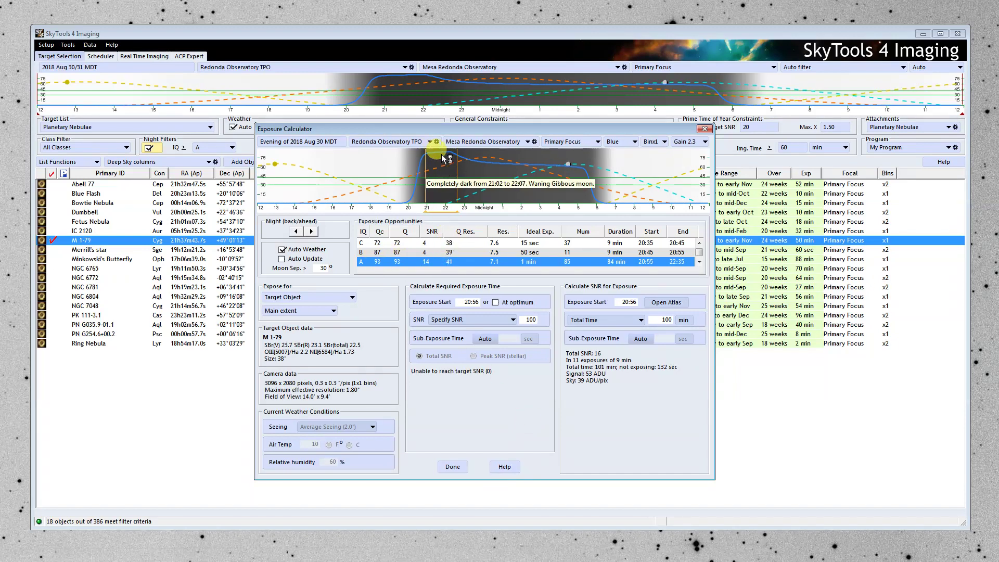
click(622, 142)
click(640, 178)
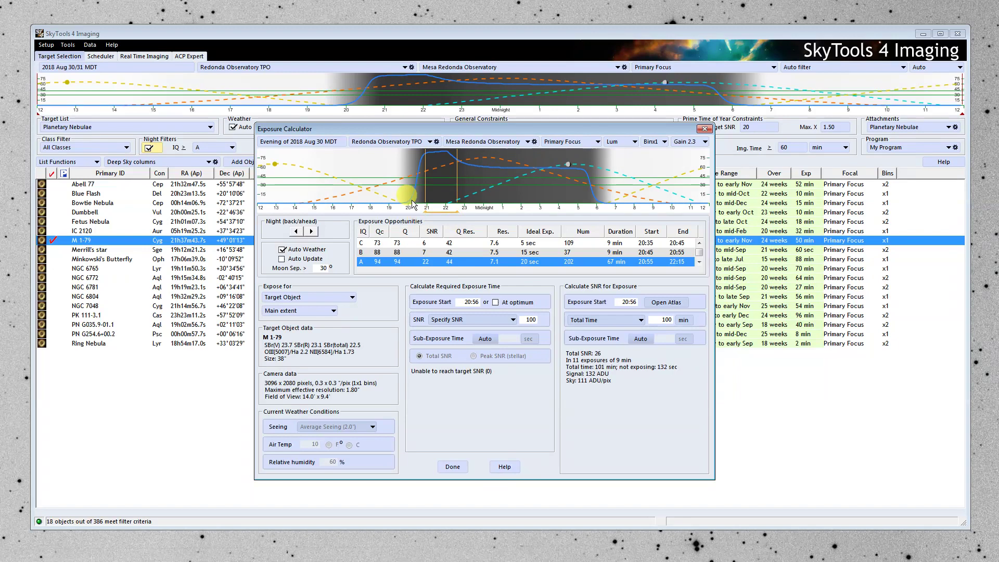
mouse_move(420, 186)
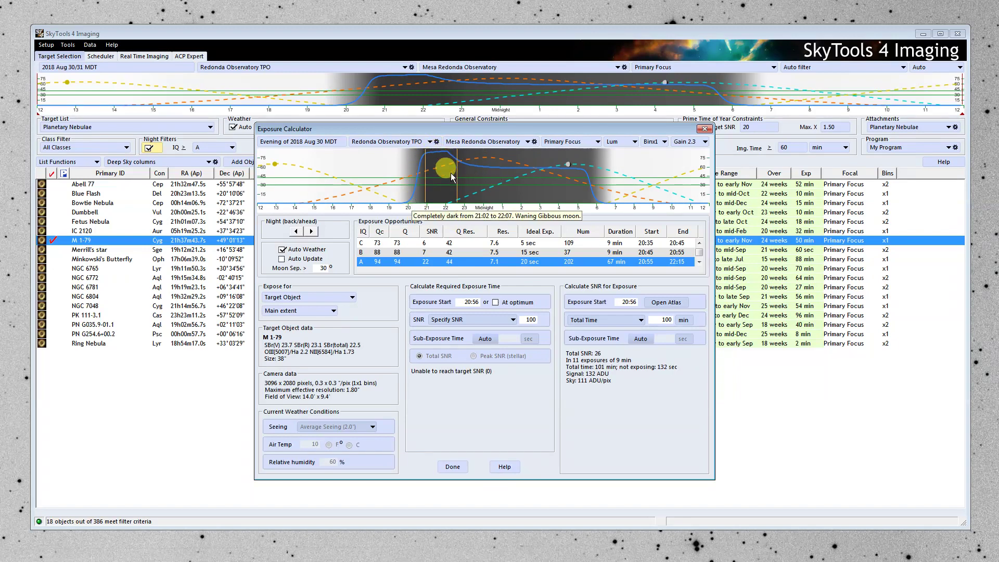
mouse_move(469, 195)
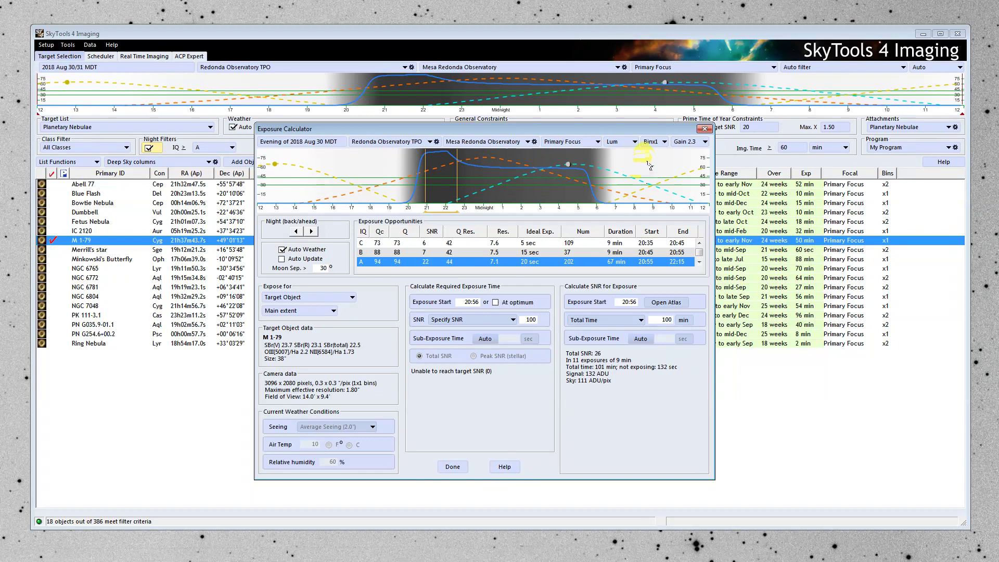
click(624, 142)
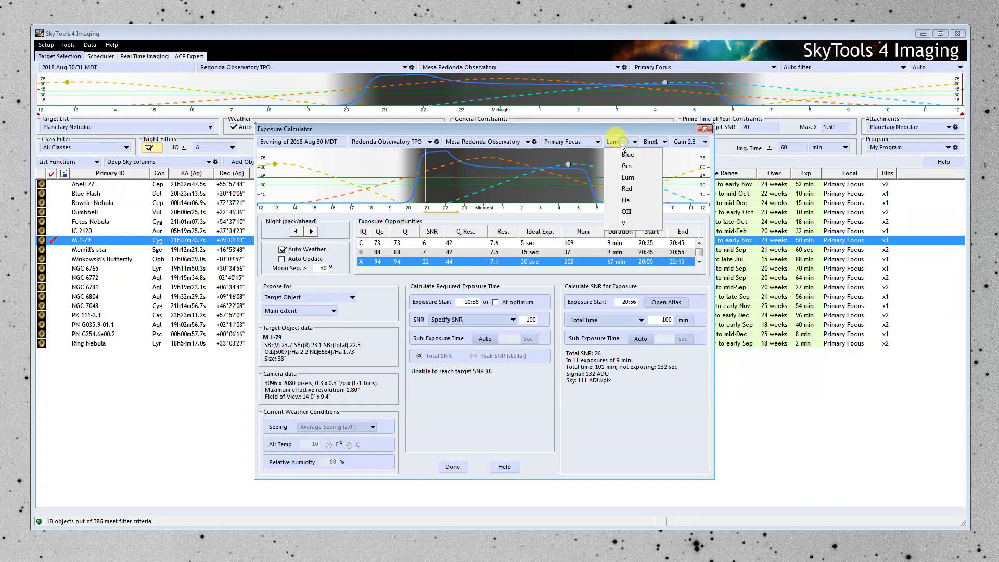
click(627, 200)
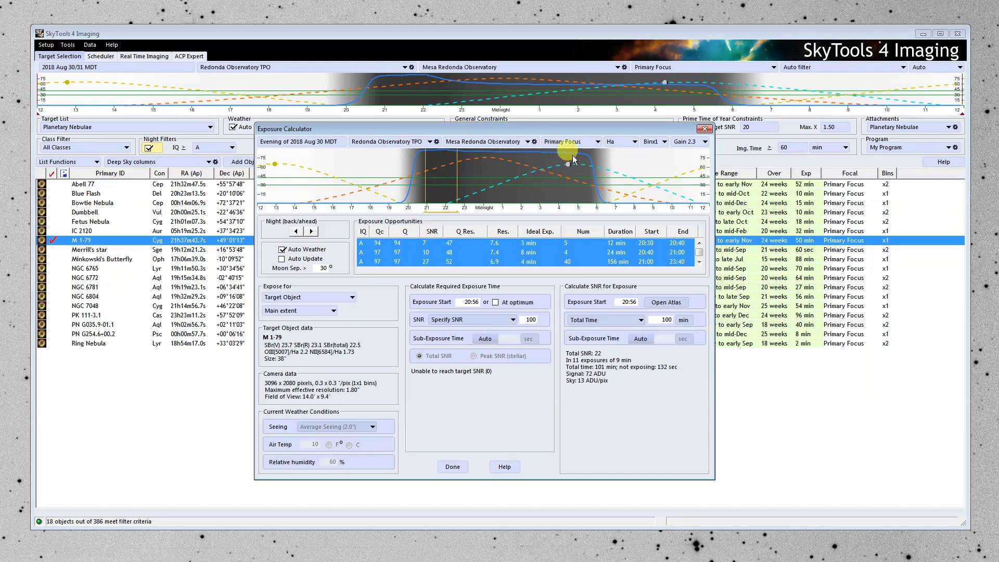
mouse_move(571, 158)
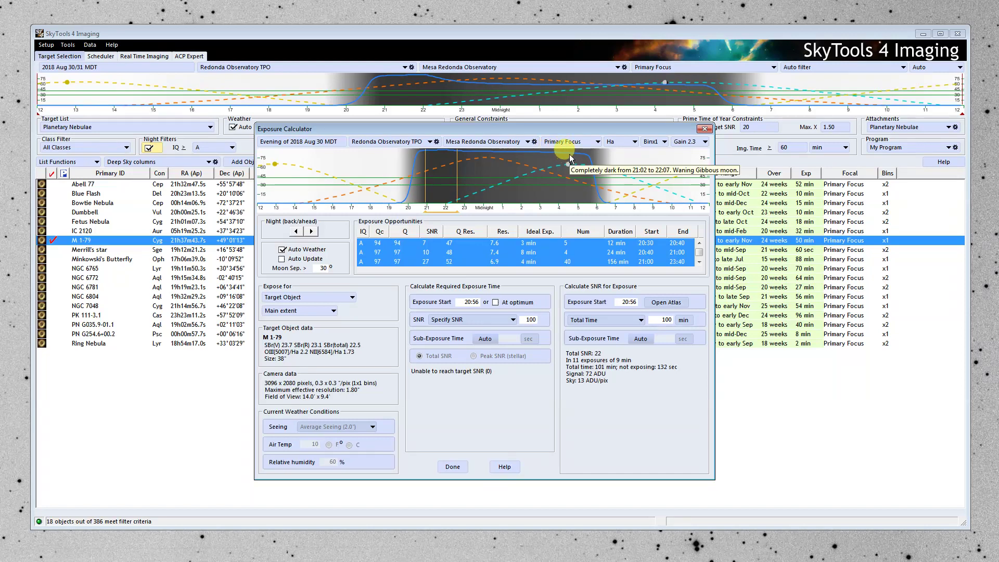
click(624, 142)
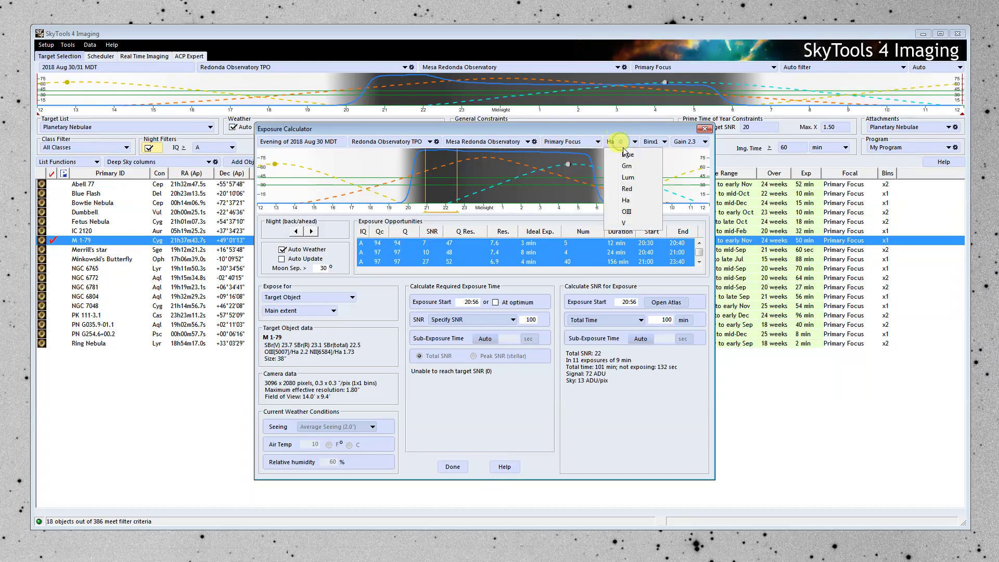
click(627, 201)
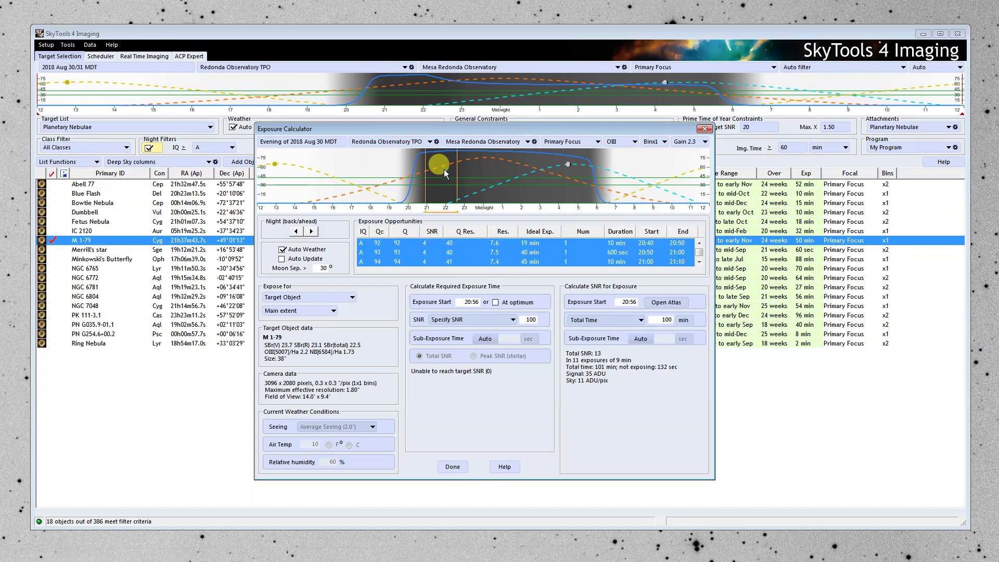
- Close the calculator and create an M 1-79 imaging project under observing program My Program
mouse_move(562, 158)
click(454, 468)
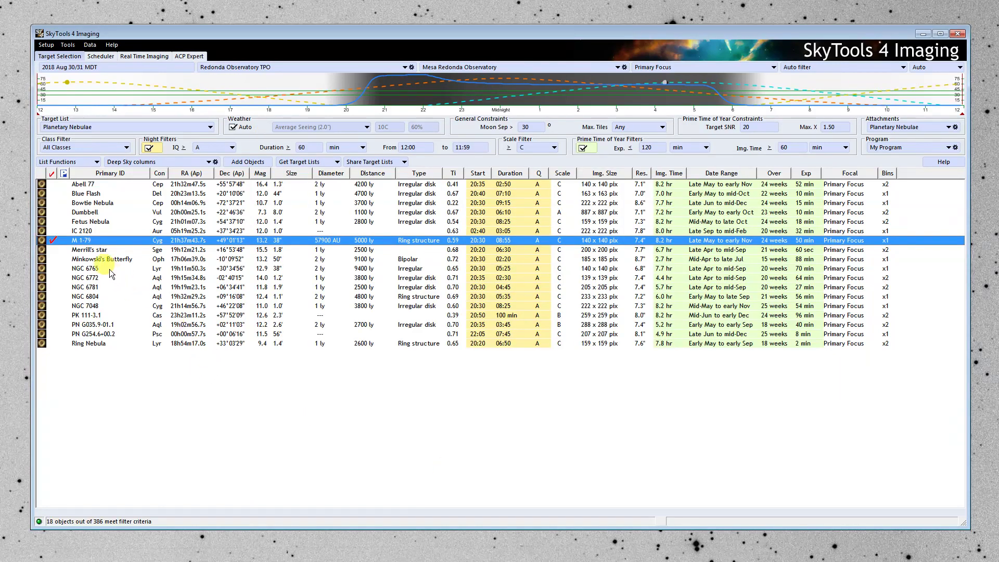
right_click(104, 242)
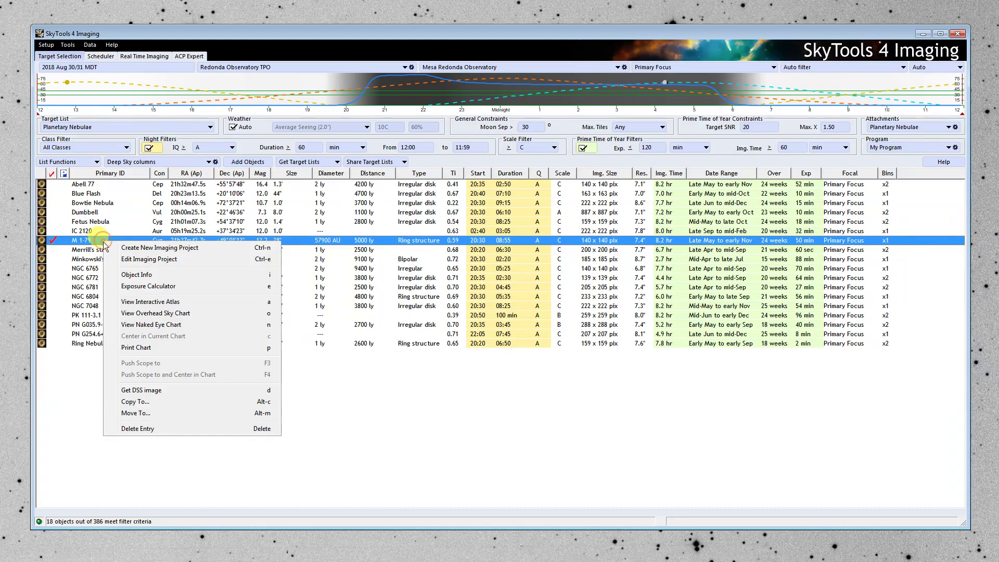
click(179, 248)
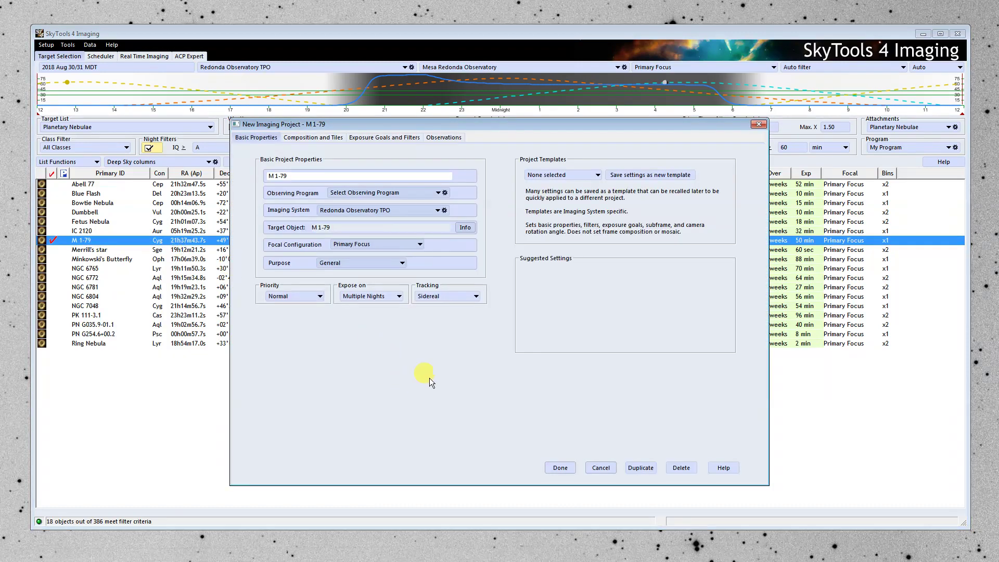
click(388, 193)
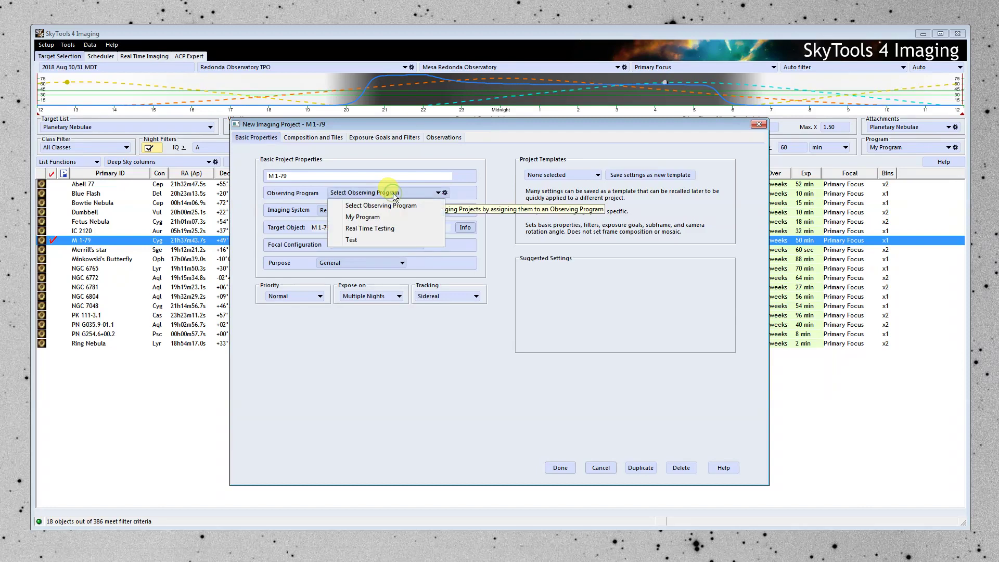
click(376, 218)
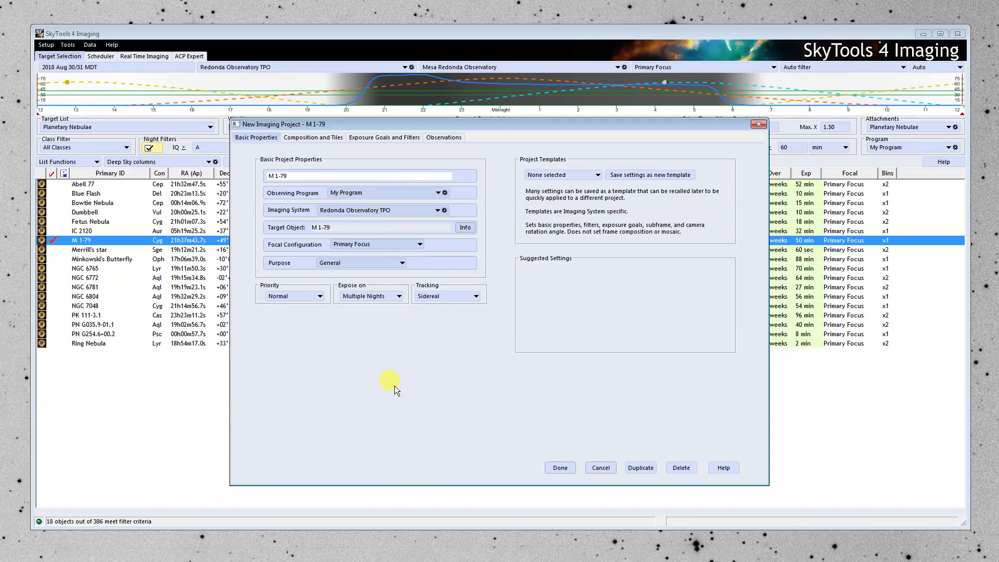
- On Composition and Tiles, reposition and rotate the M 1-79 camera frame to 0.1 rotation
click(319, 138)
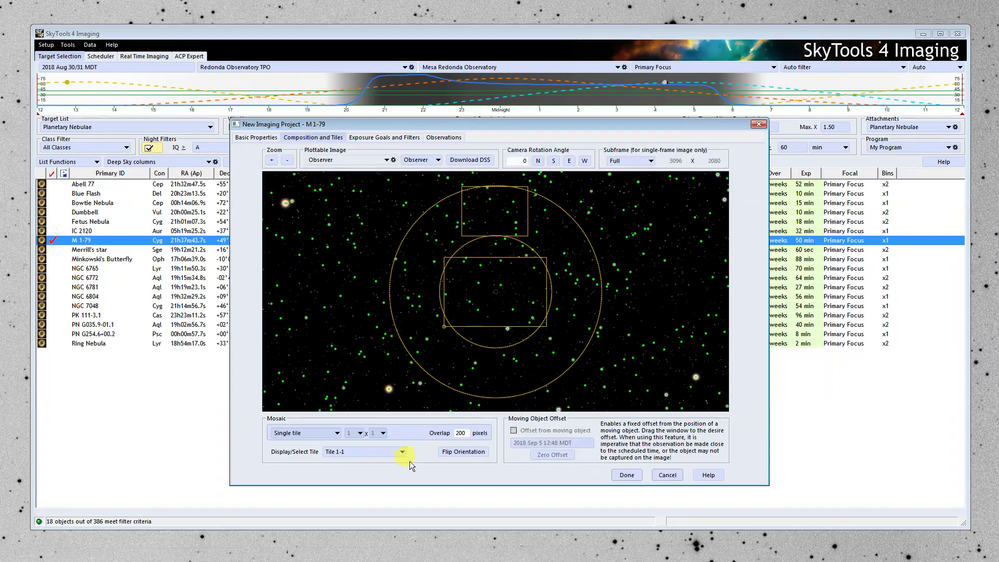
drag(490, 330, 514, 333)
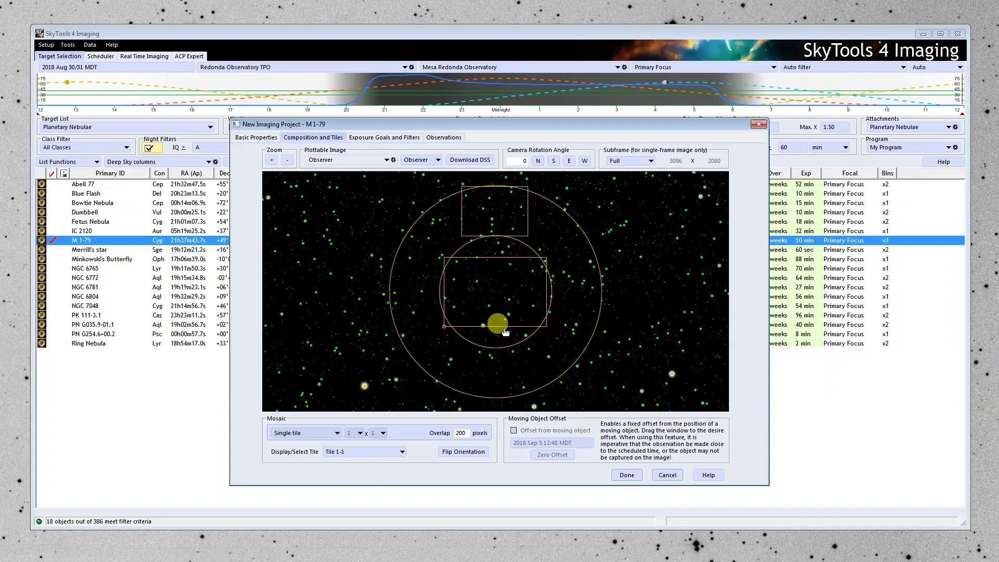
drag(498, 331, 481, 315)
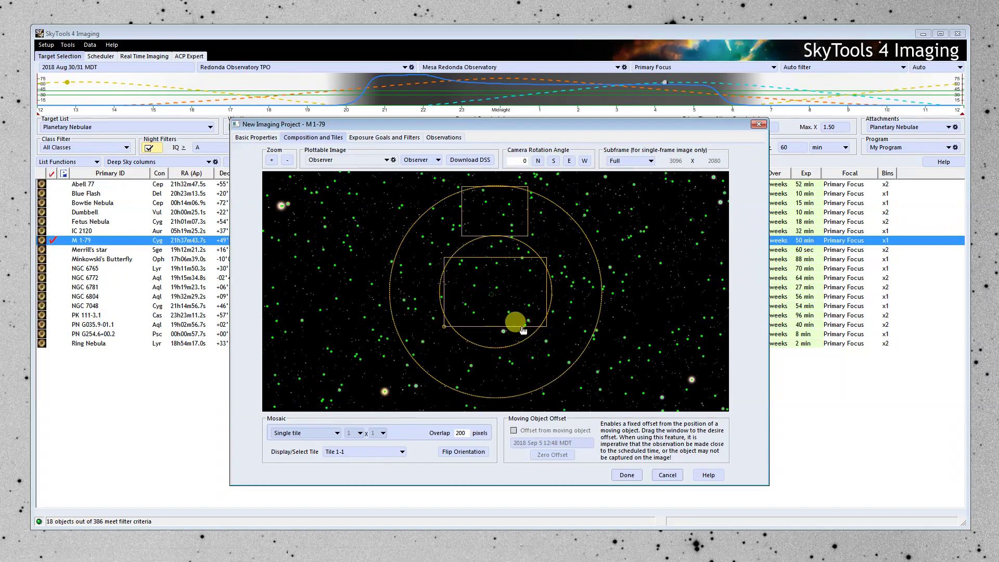
drag(515, 349, 512, 344)
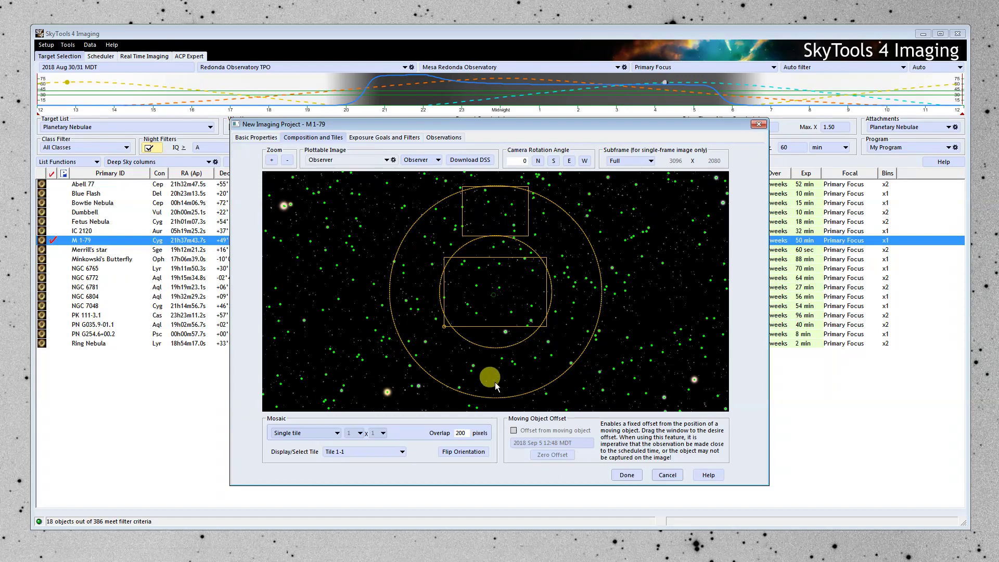
drag(439, 319, 435, 341)
- Set Total SNR per filter to 30 Higher picture quality, exposing for the Main extent
click(381, 138)
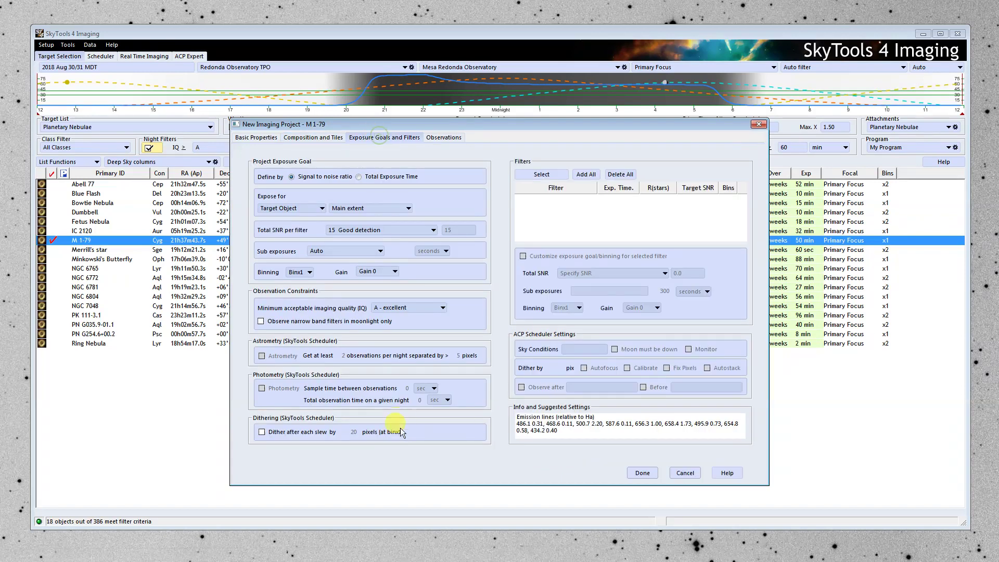
click(370, 229)
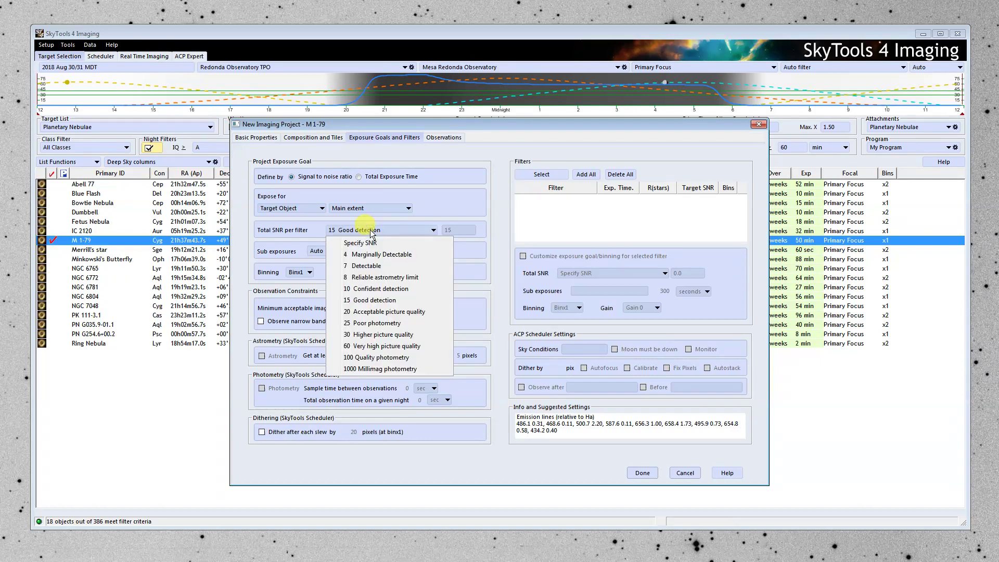
click(399, 336)
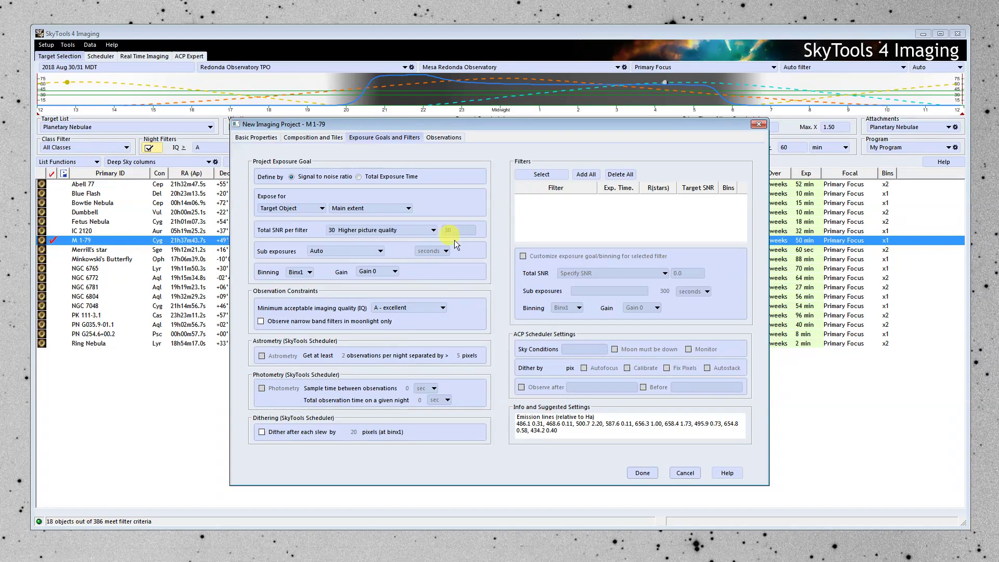
click(374, 209)
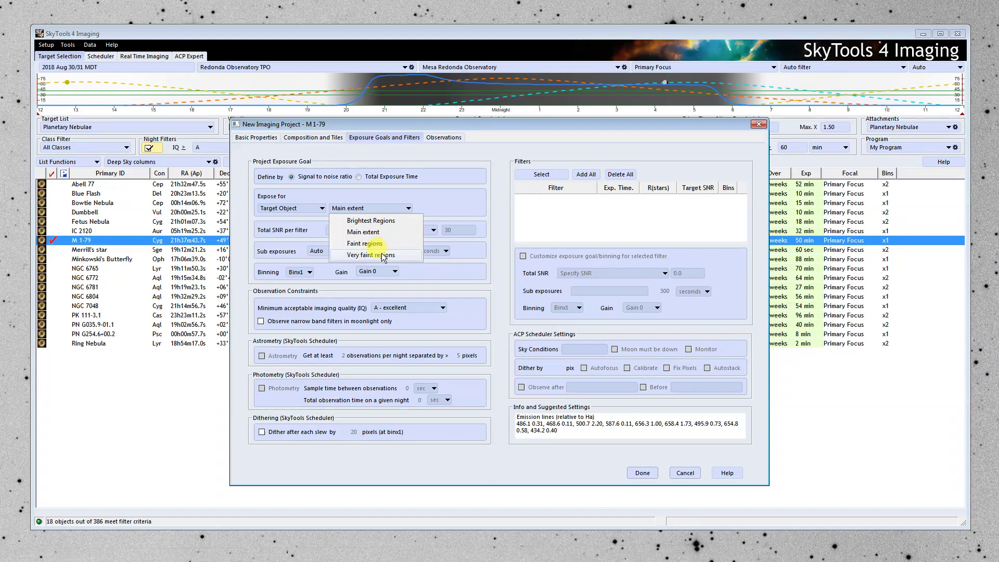
click(381, 236)
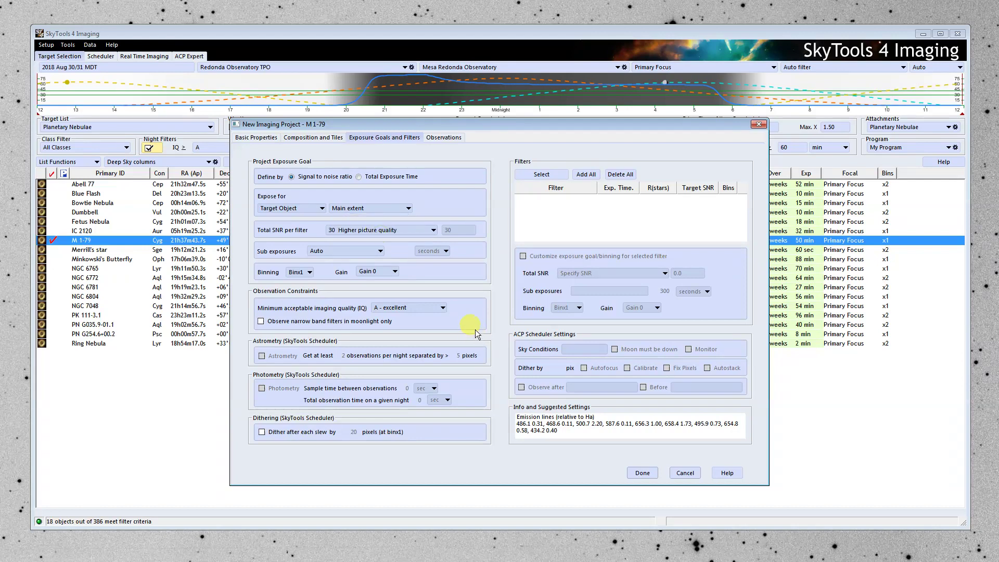
- Add Astrodon G1E Blue, Green, Luminance, Red, Ha 5nm and OIII 3nm filters to the project
click(549, 177)
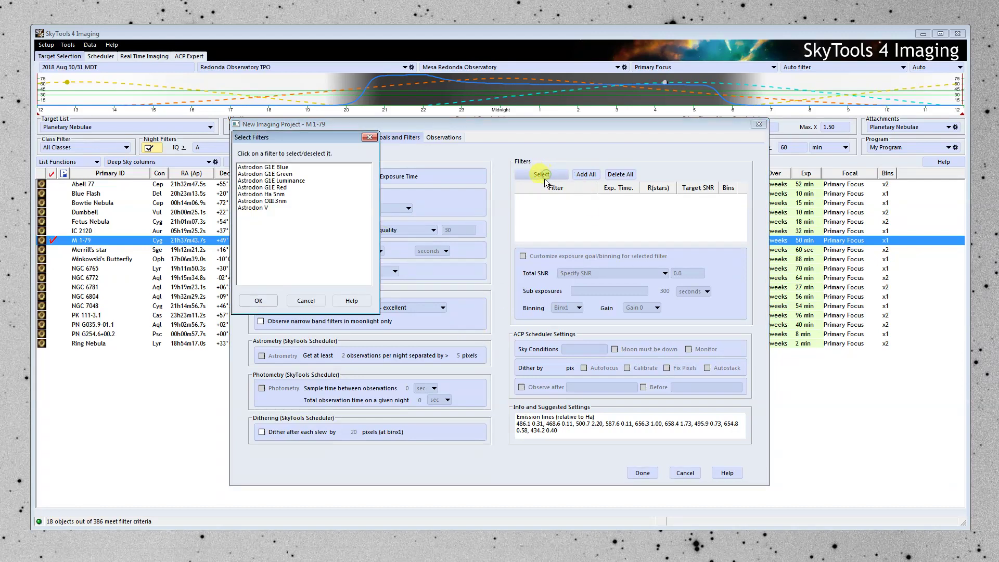
click(289, 167)
click(291, 174)
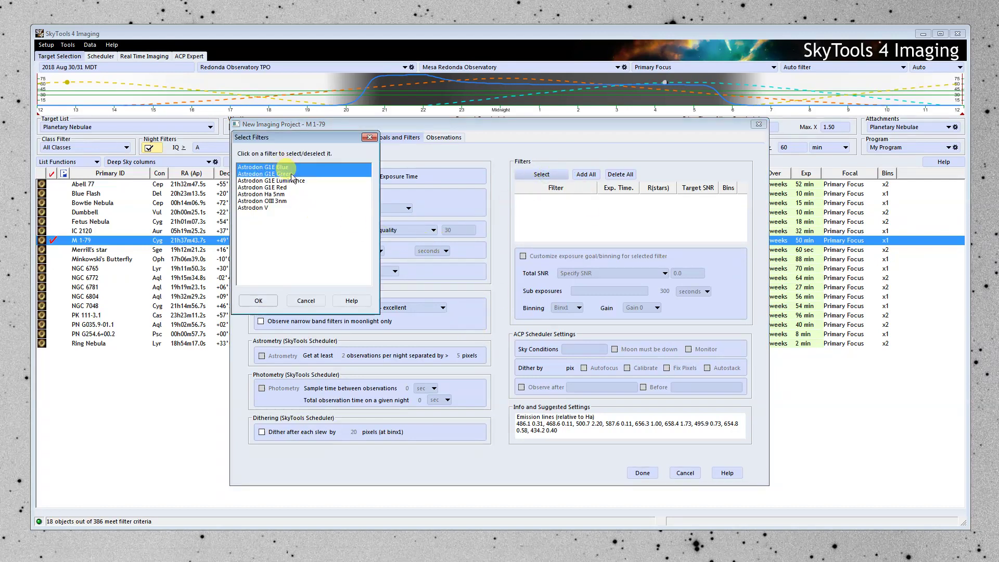
click(289, 181)
click(287, 187)
click(283, 194)
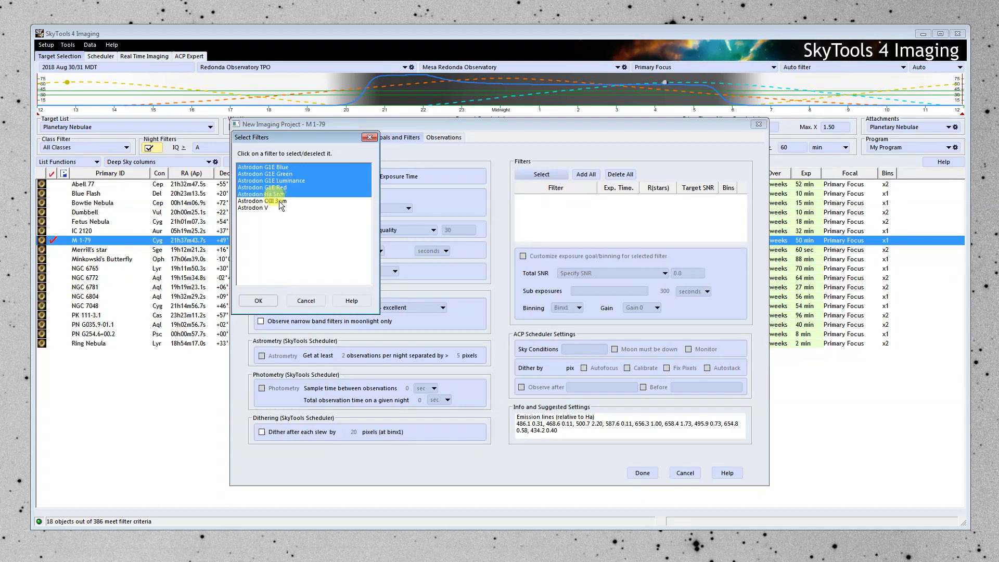
click(280, 201)
click(259, 301)
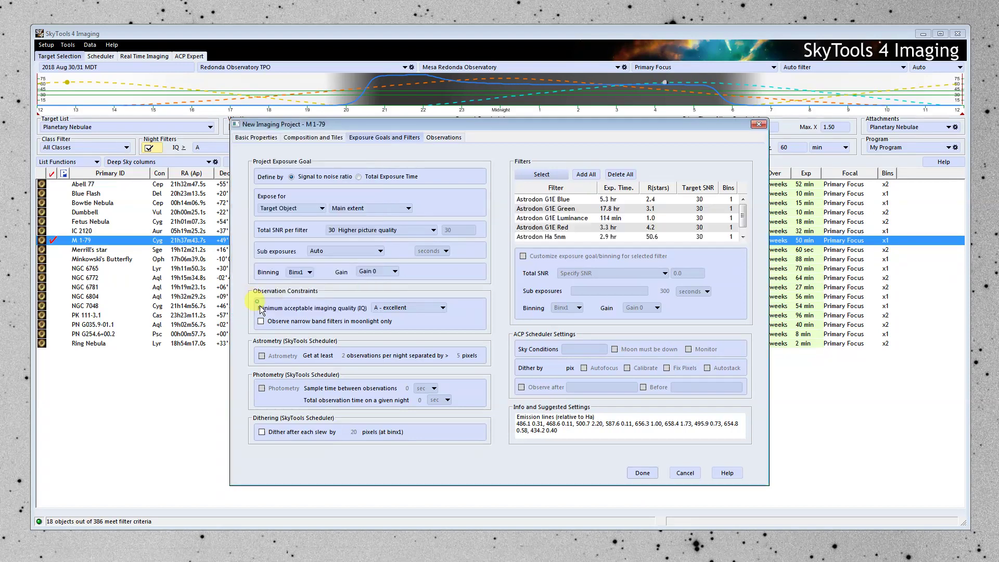
- Review the Blue and Green settings, then remove Blue, Green and Red, keeping Luminance, Ha and OIII
click(618, 201)
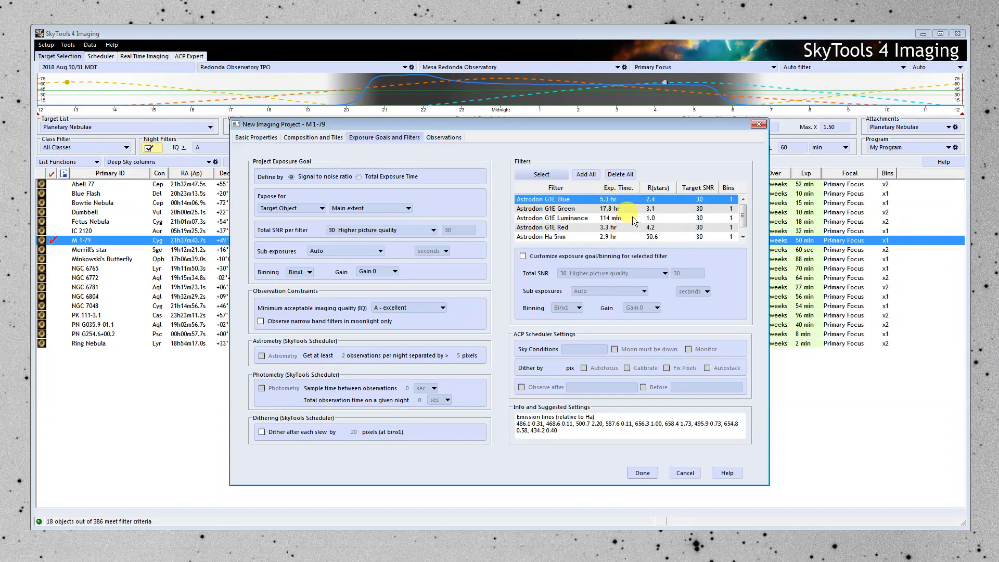
click(621, 209)
click(616, 200)
click(623, 210)
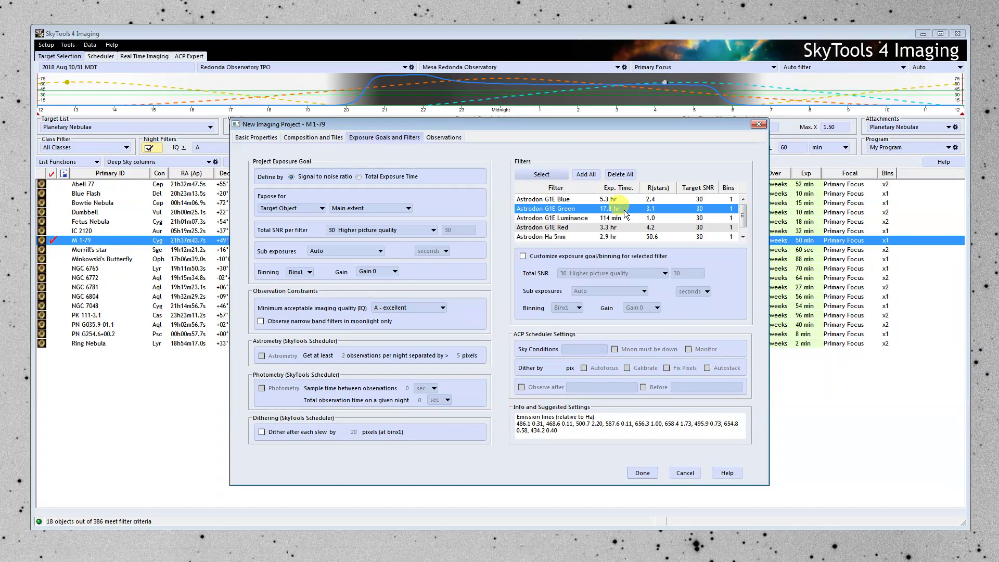
click(543, 176)
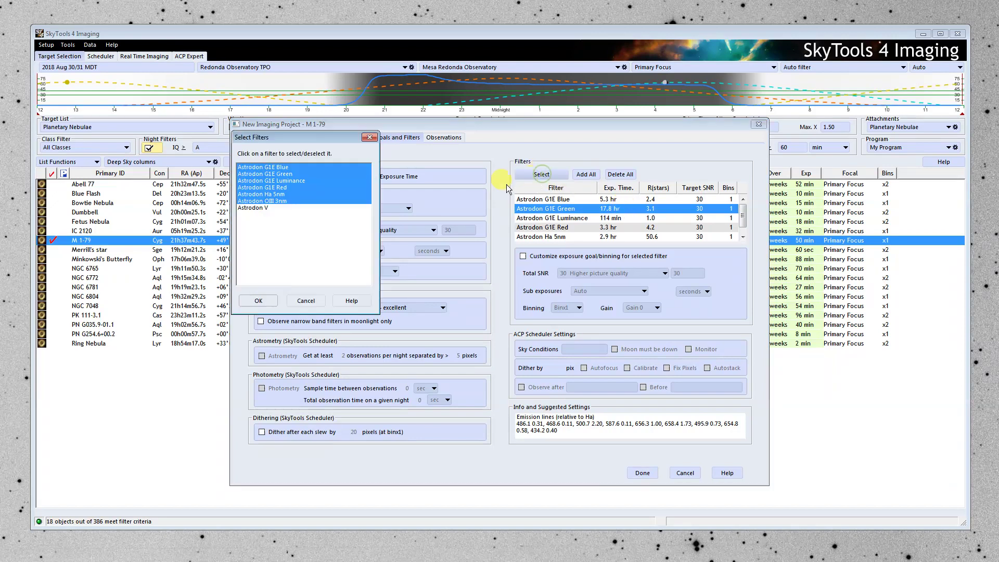
click(268, 167)
click(288, 174)
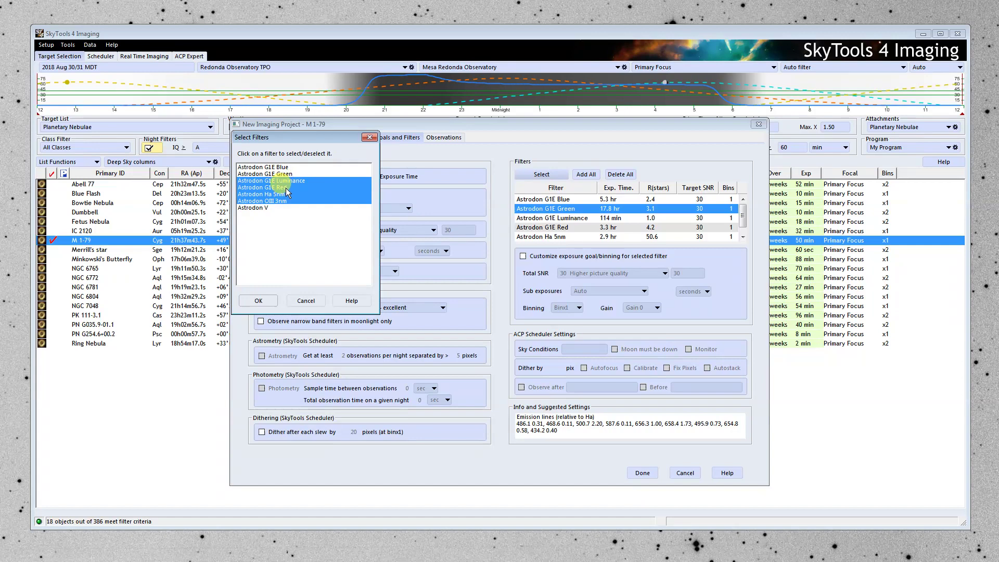
click(285, 189)
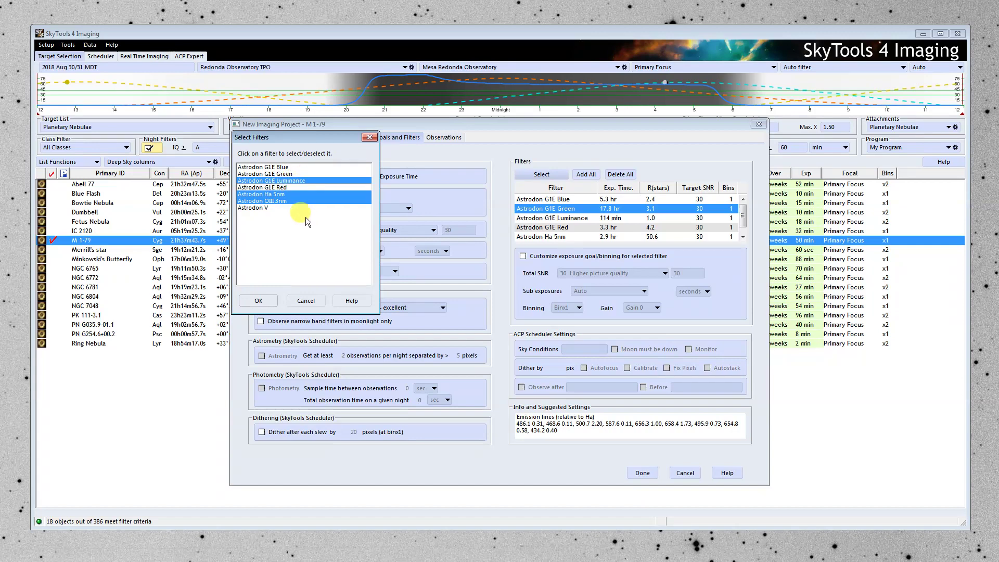
click(261, 300)
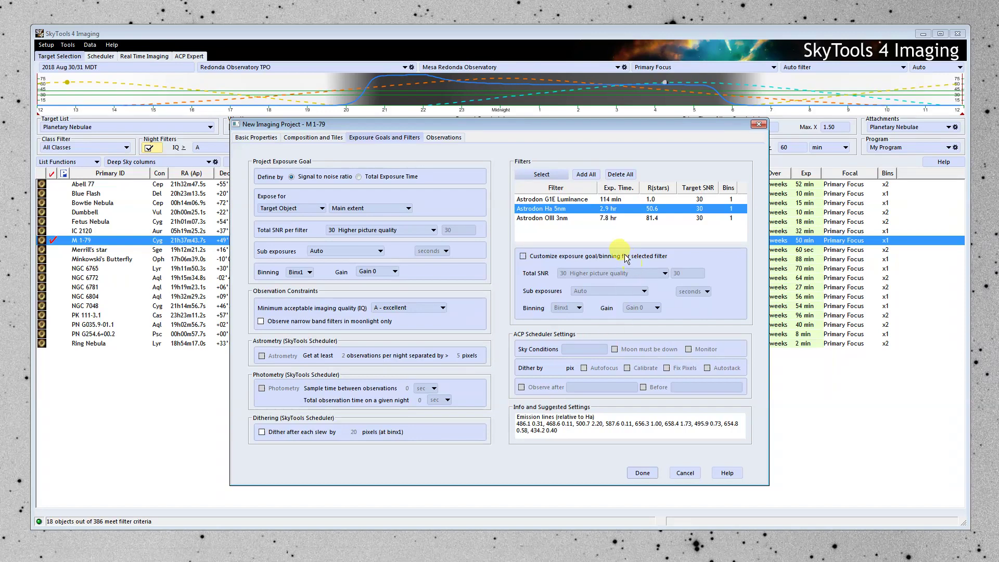
- Customize OIII and Ha with Binx2 binning and save the project
click(621, 221)
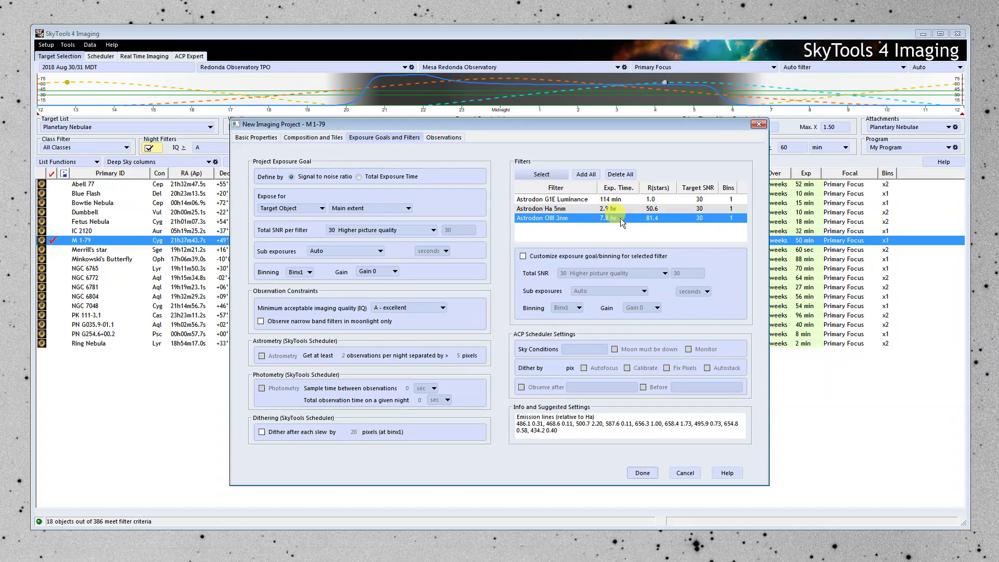
click(523, 256)
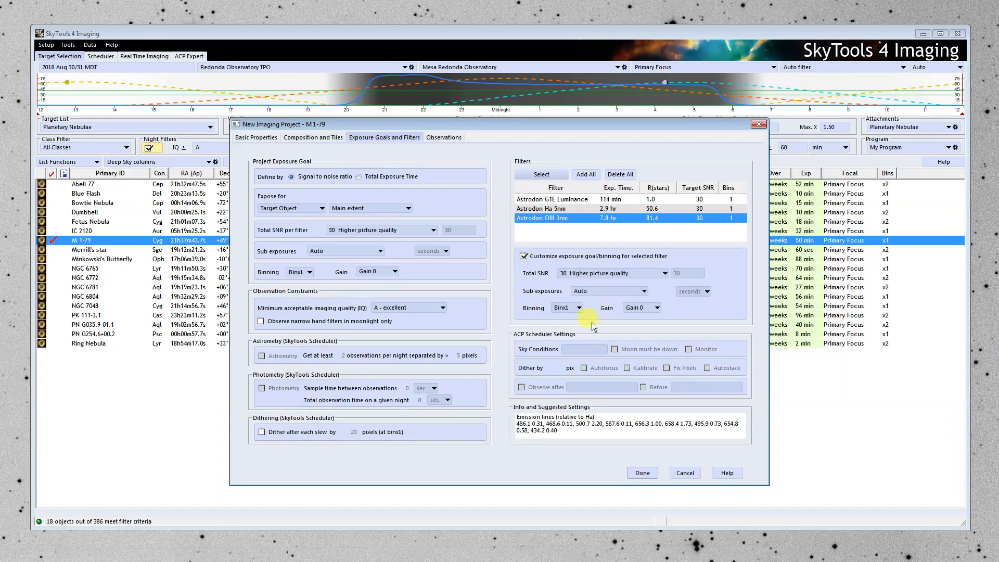
click(573, 307)
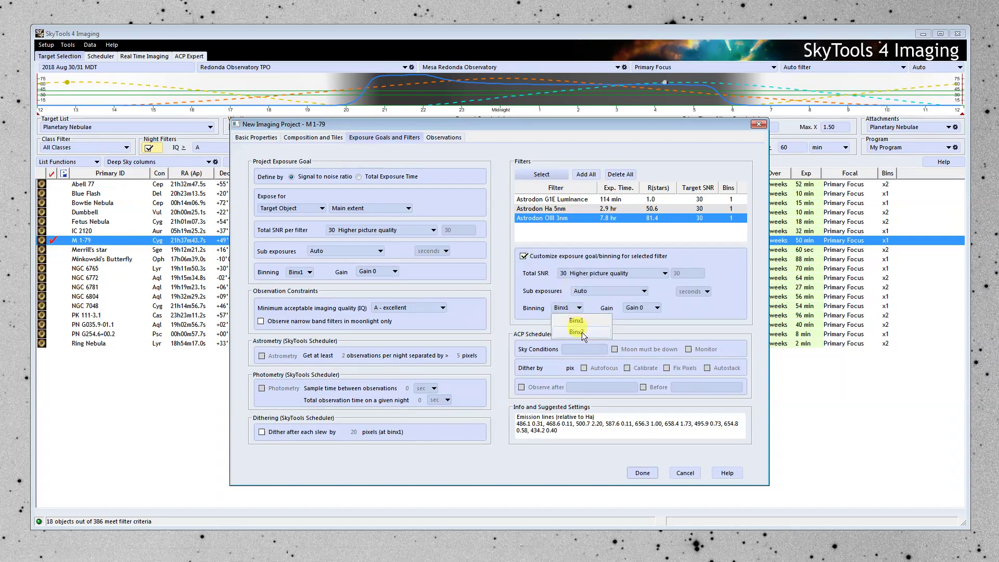
click(609, 325)
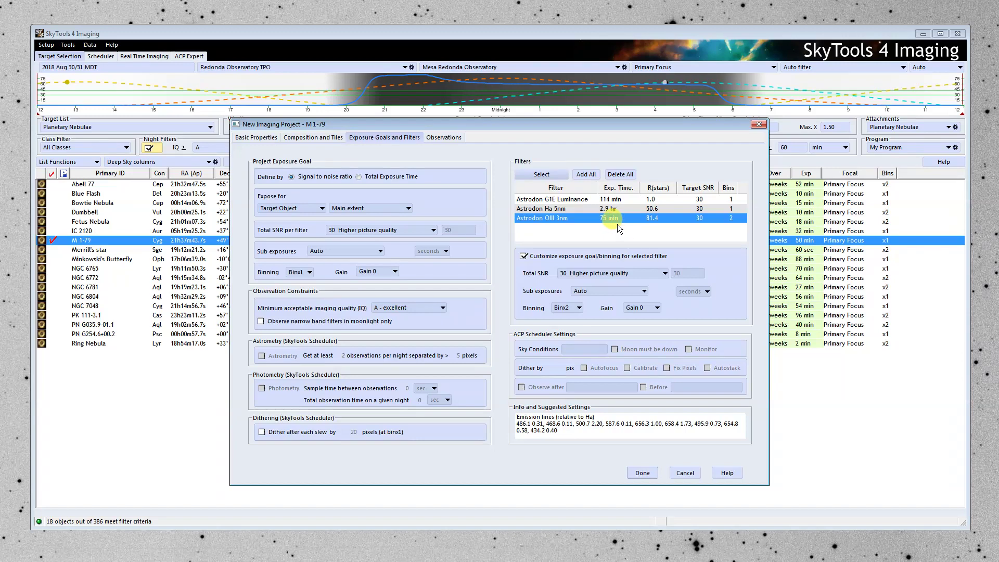
click(560, 208)
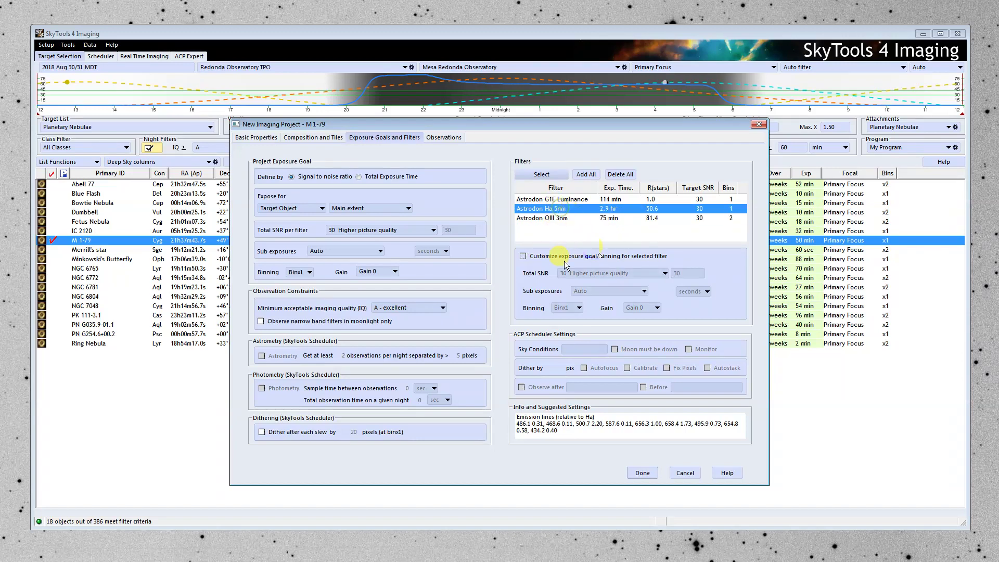
click(523, 256)
click(566, 307)
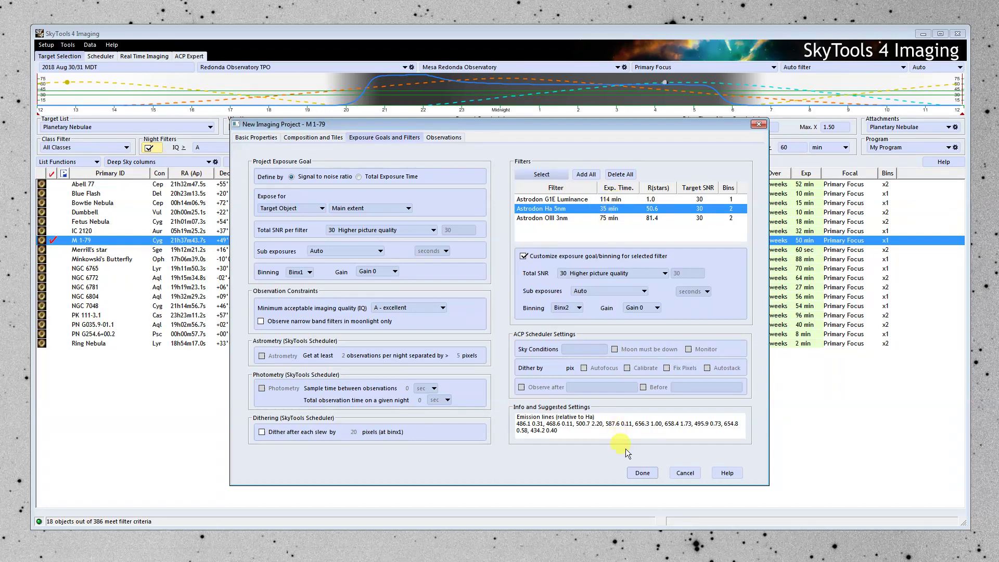
click(637, 471)
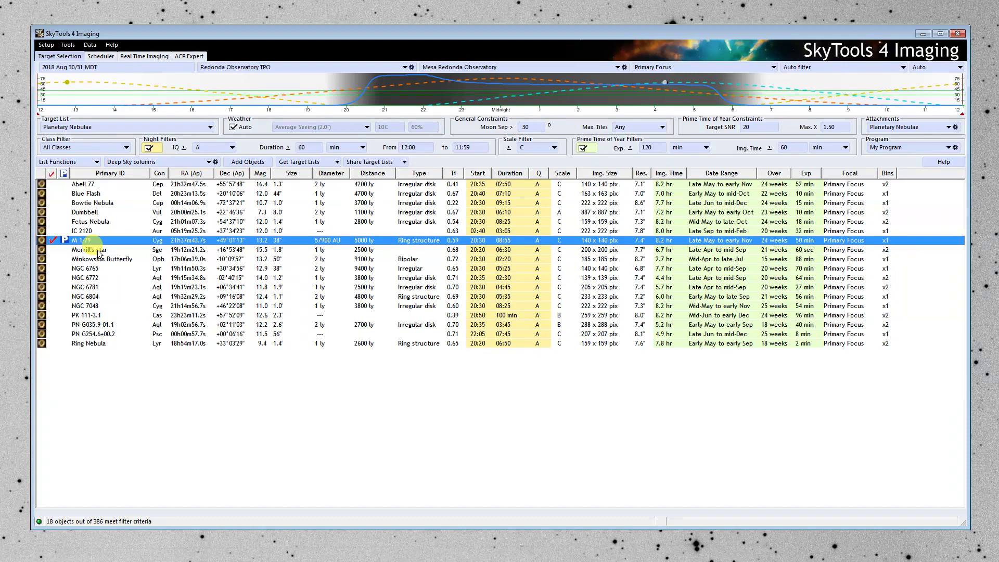
- Switch to the Scheduler, listing M 1-79 with Lum, Ha and OIII filters
click(101, 56)
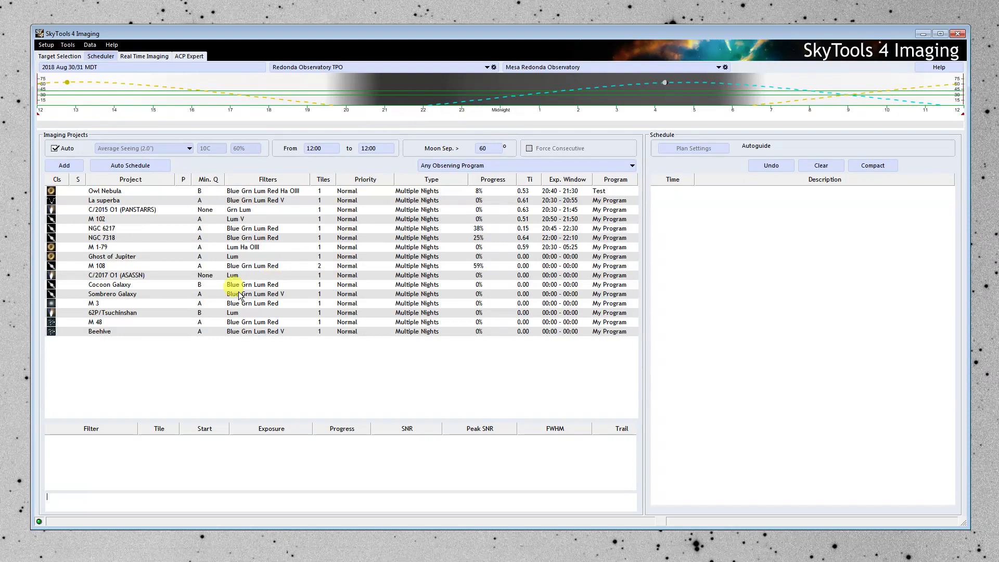
- Schedule M 1-79 at 20:56 with Lum 69.6, OIII 81.6 and Ha 40.8 minutes
click(124, 246)
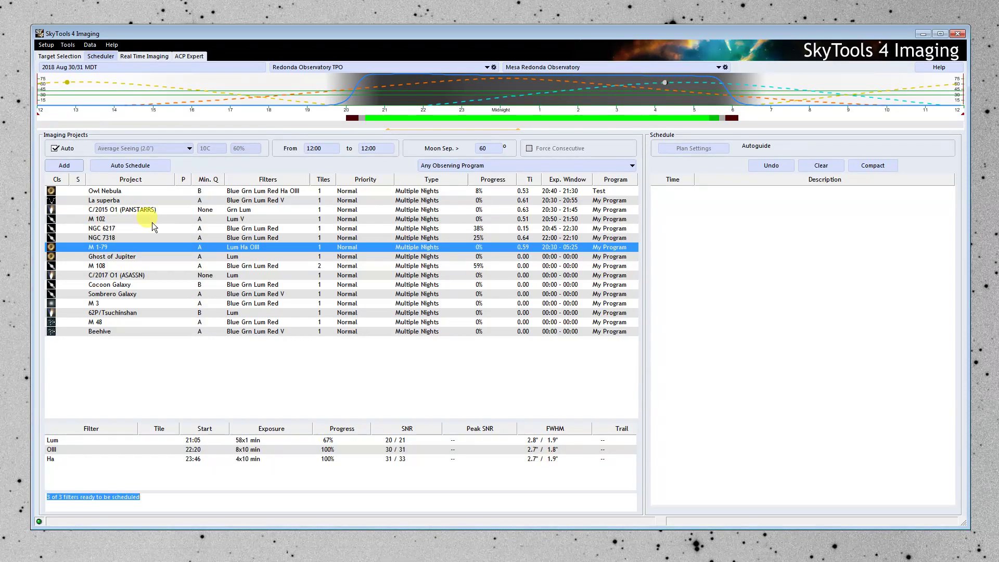
click(66, 167)
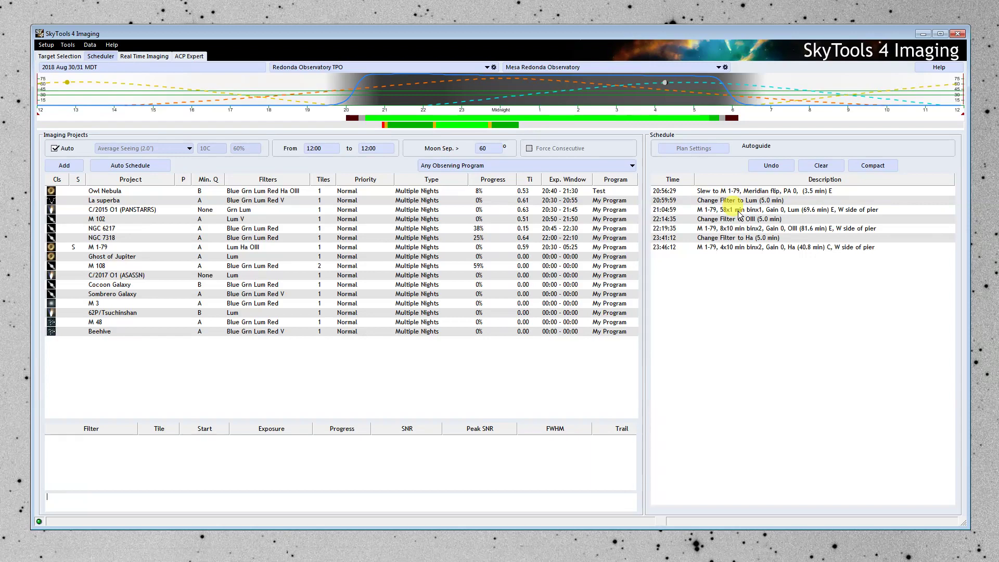
click(732, 210)
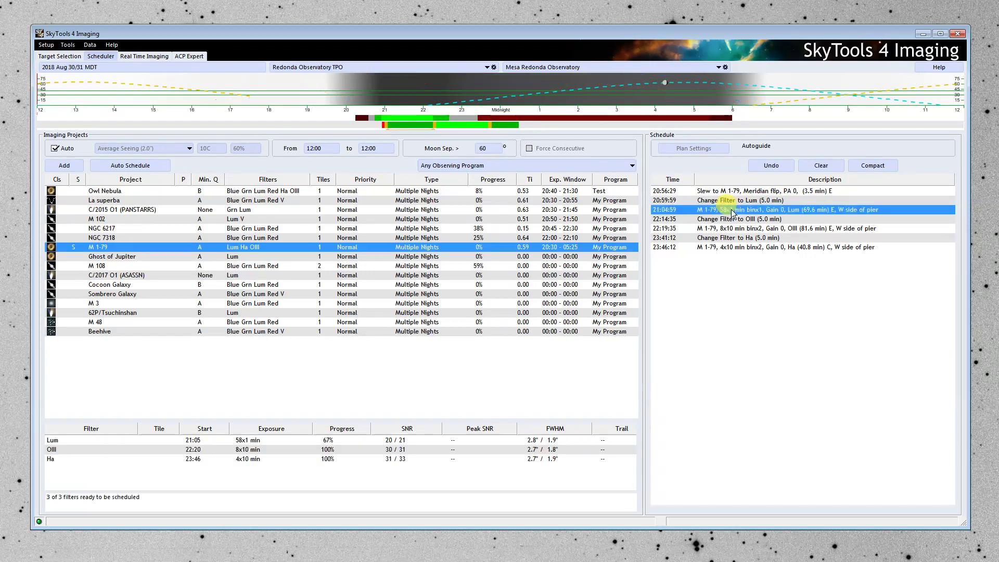
right_click(732, 210)
click(774, 219)
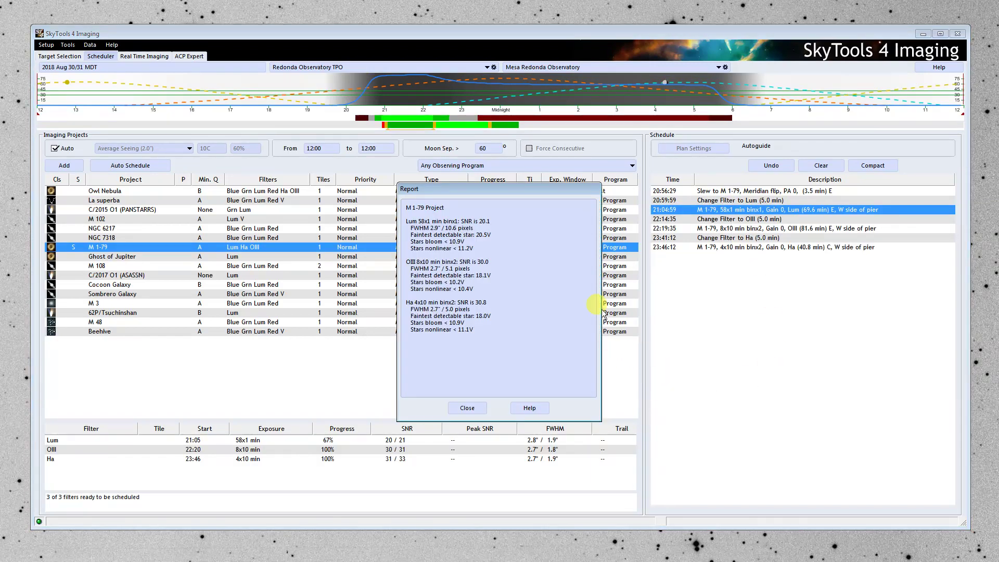
drag(484, 193, 476, 173)
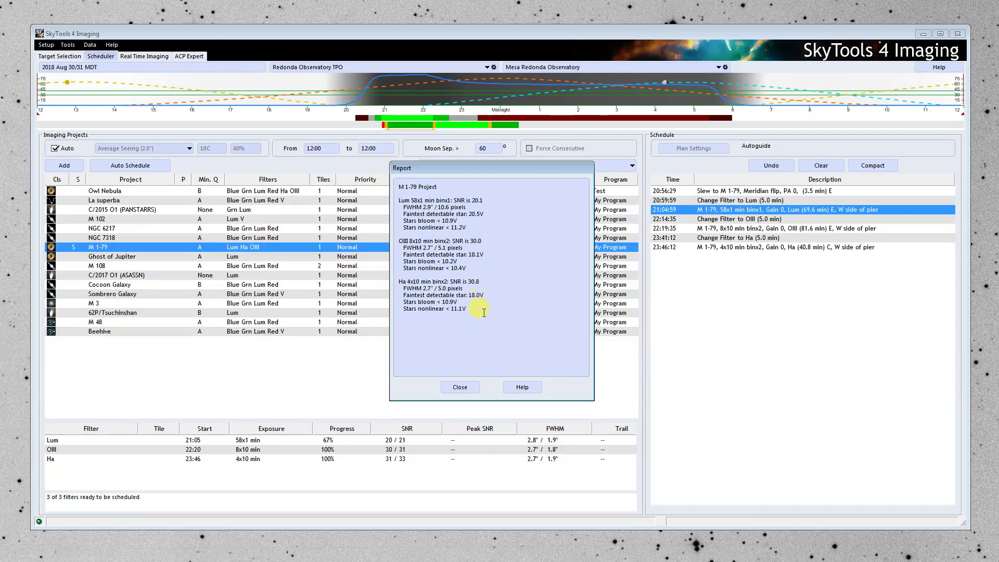
click(467, 386)
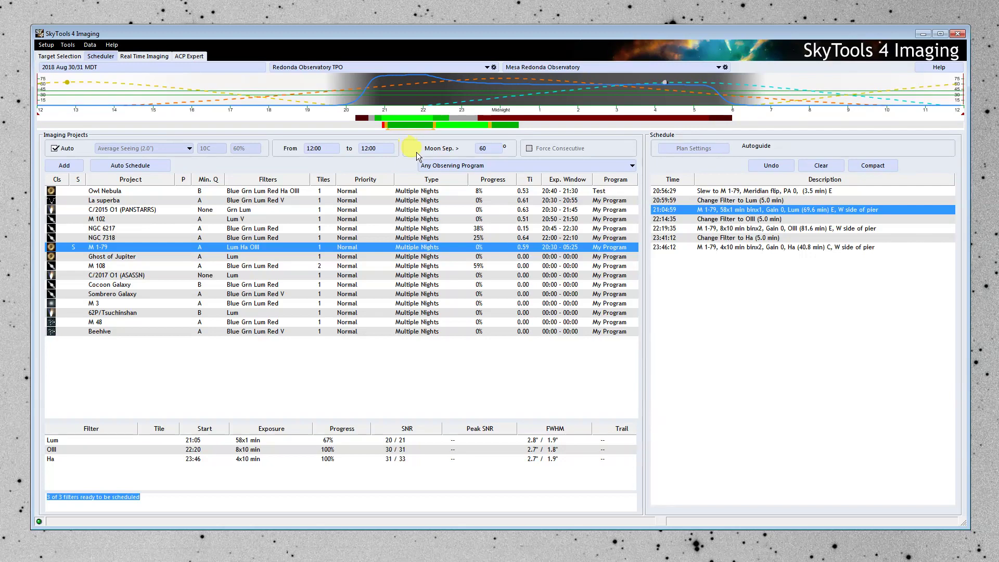
click(709, 201)
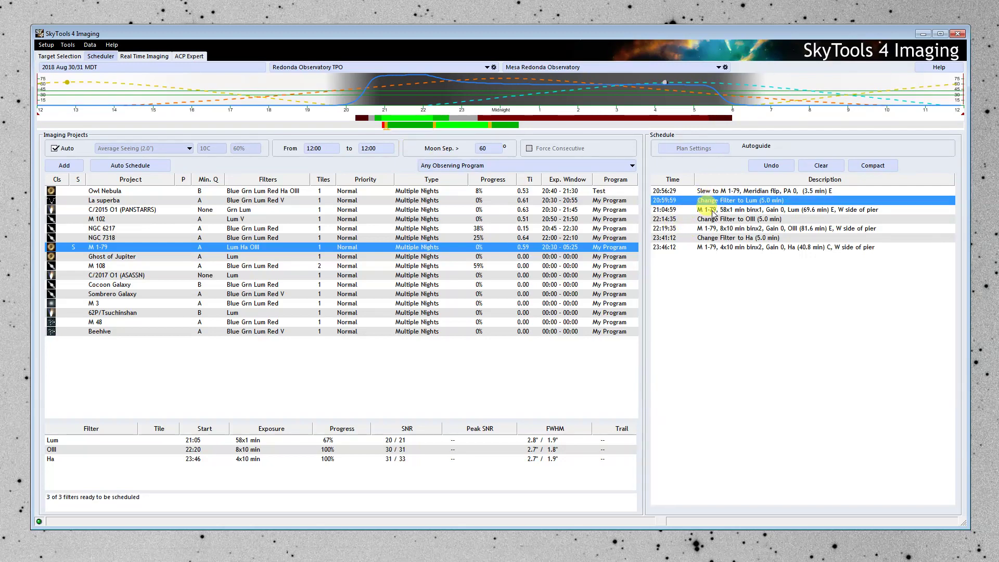
click(712, 210)
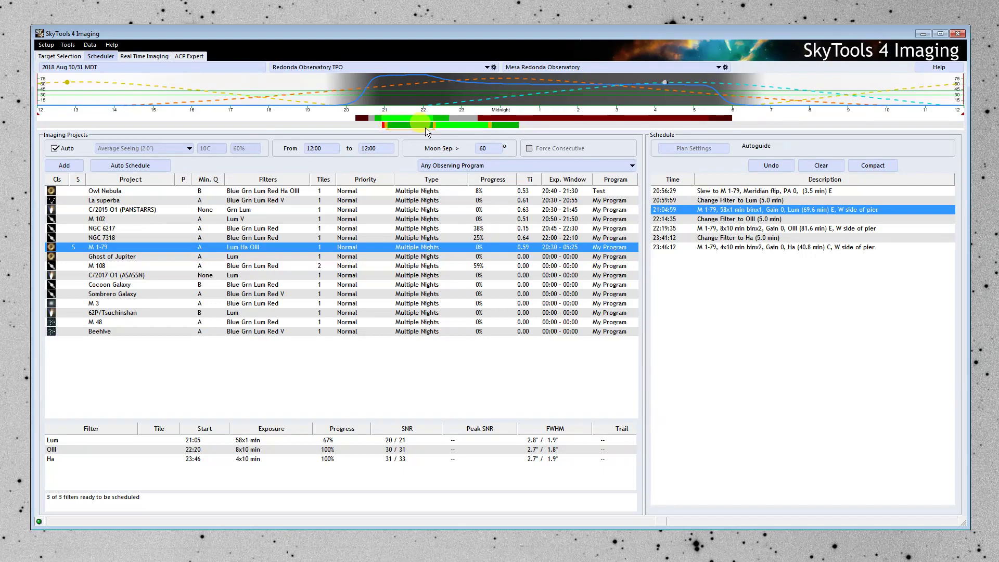
mouse_move(392, 123)
click(454, 125)
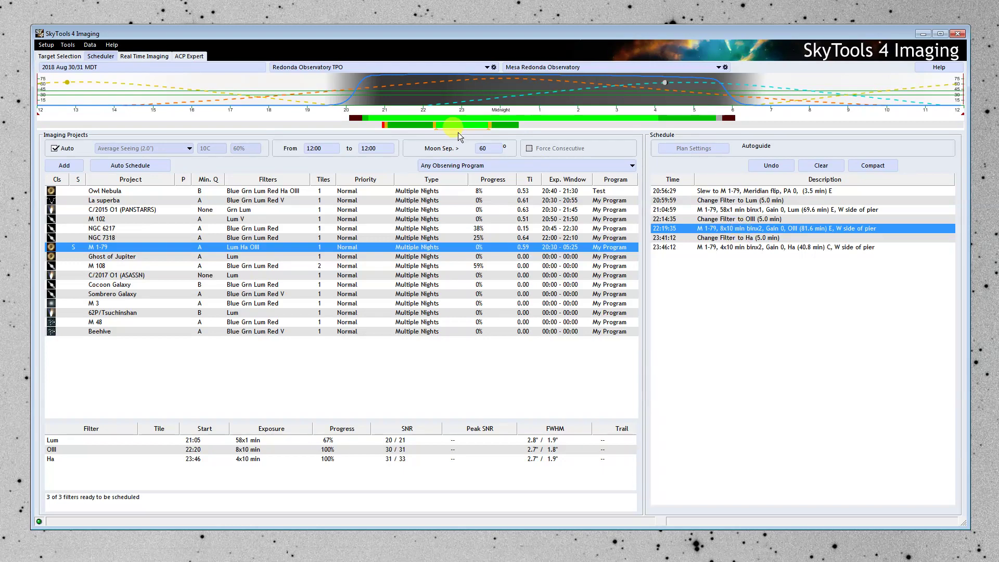
- Check the Ha exposure entry, then show the Real Time Imaging page listing M 1-79
click(505, 124)
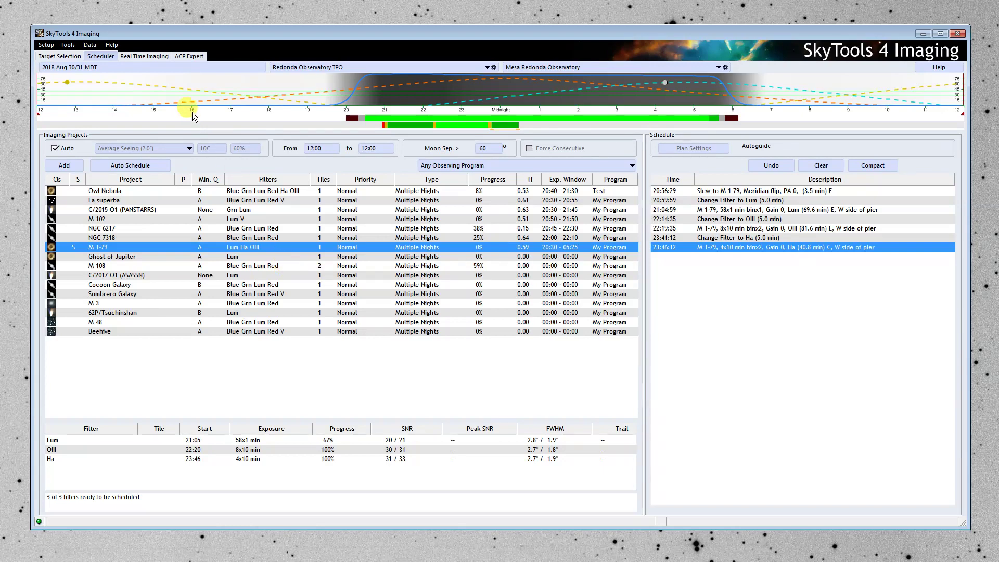
click(147, 57)
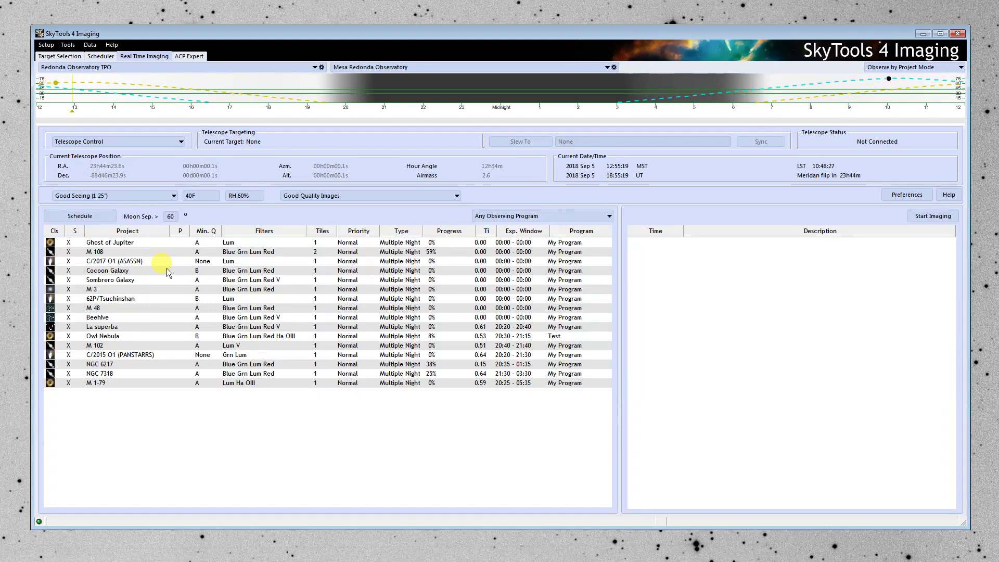
click(123, 141)
click(227, 260)
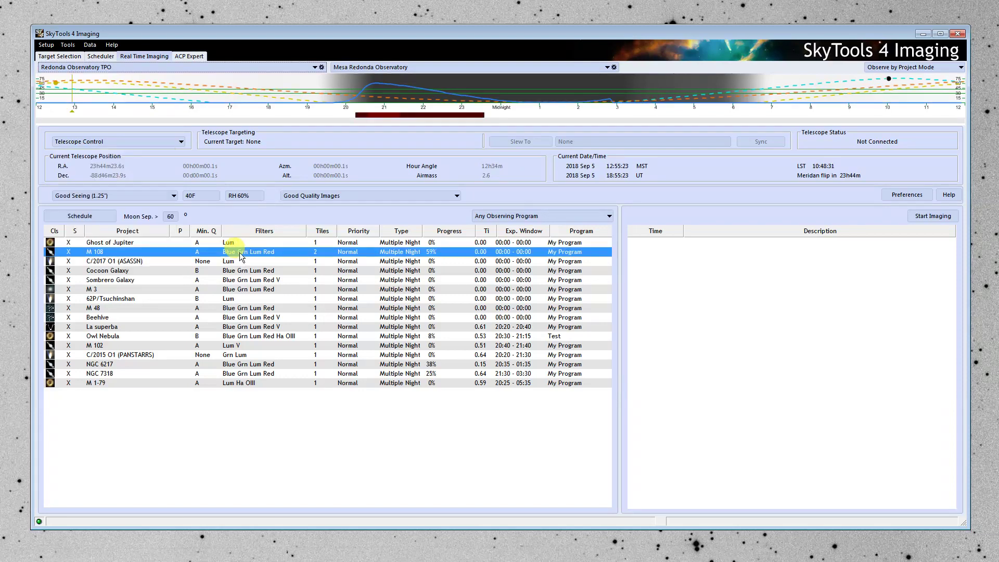
click(120, 243)
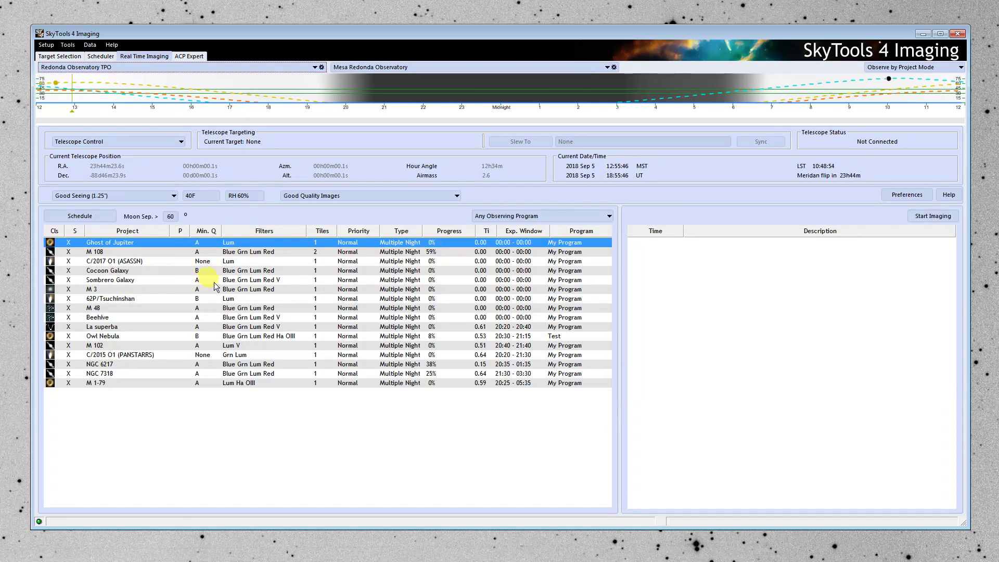
- Select the NGC 6361 project (Lum, Red, Grn, Blue, 73%) on the ACP Expert page
click(189, 56)
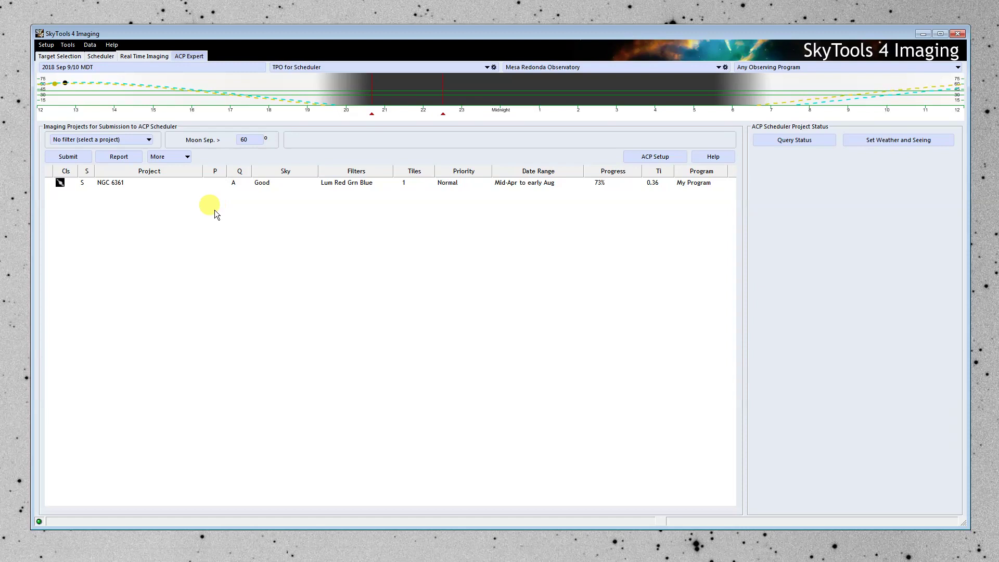
click(113, 183)
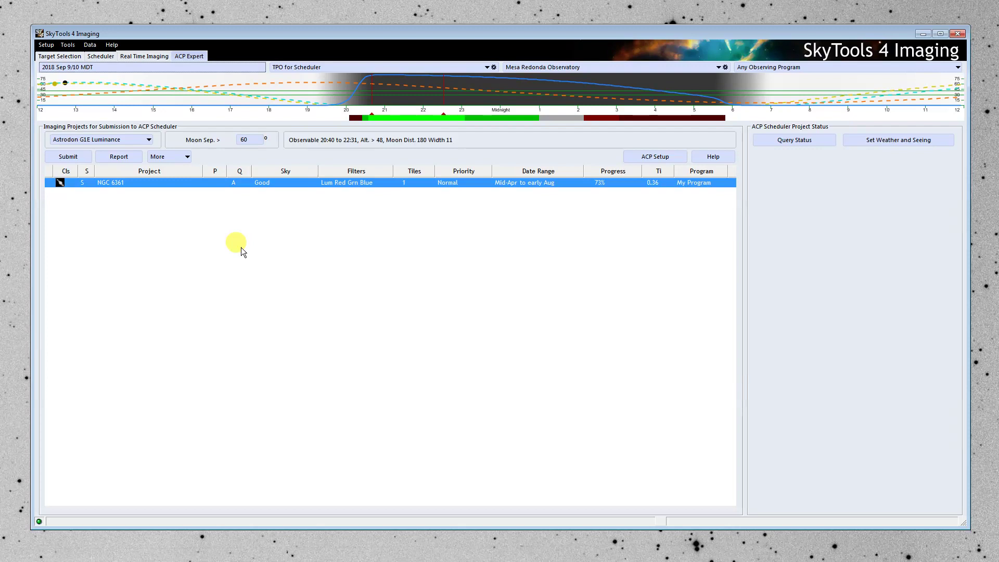
- View NGC 6361's ACP Scheduler report of nightly filter runs from 2018 Sep 9/10, then close it
right_click(175, 183)
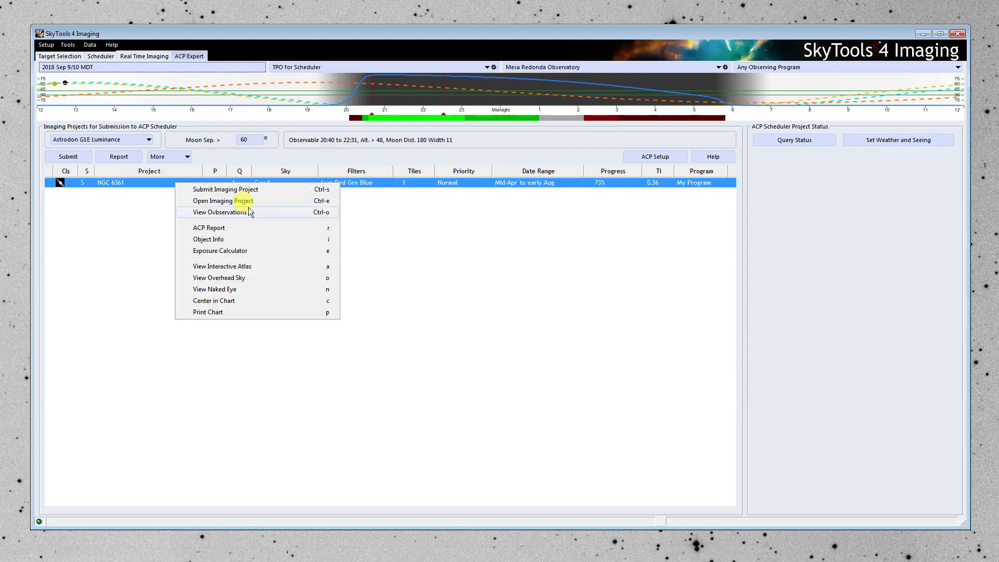
click(240, 227)
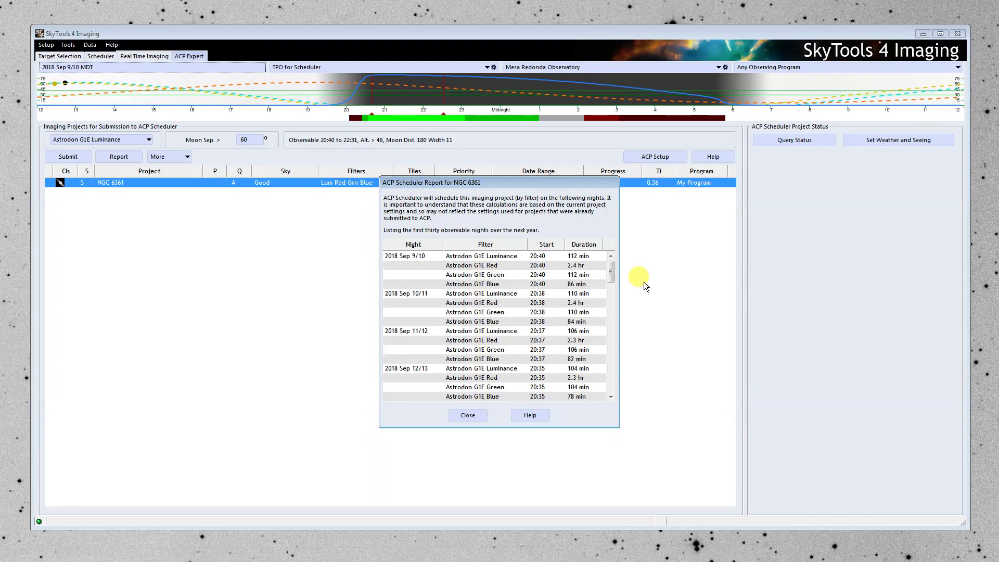
click(471, 415)
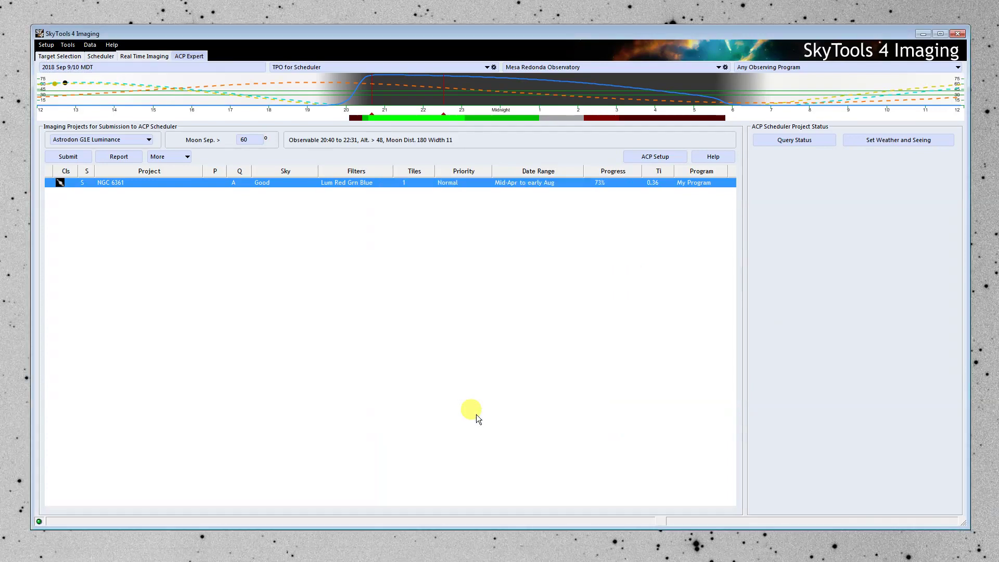